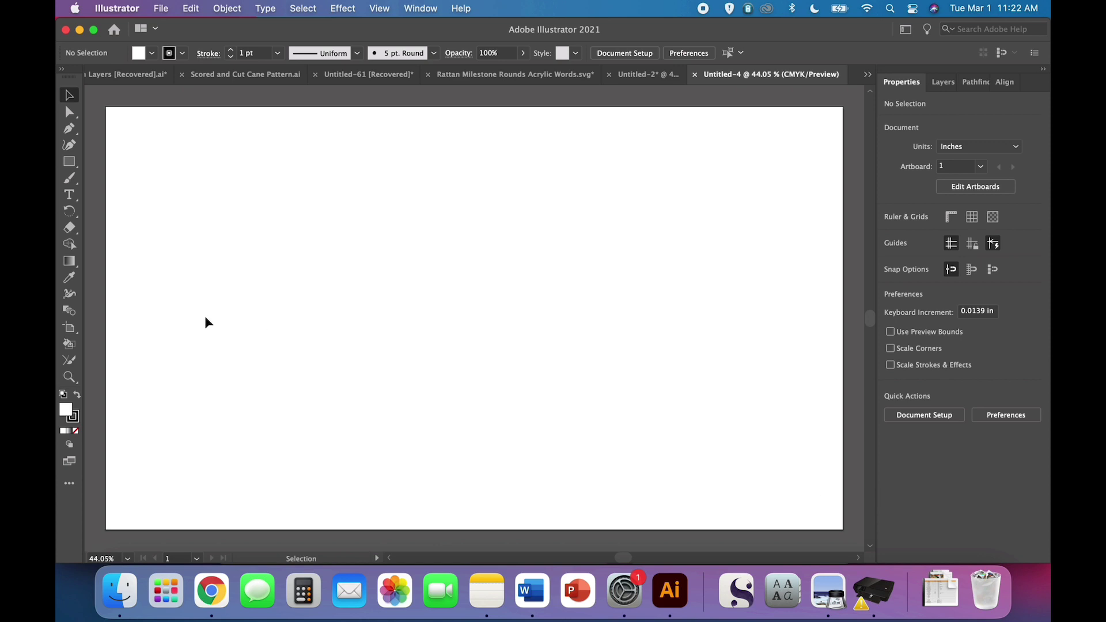
- Place a new point text object in the upper-left area of the artboard and set its font to Glamour Absolute regular
click(70, 198)
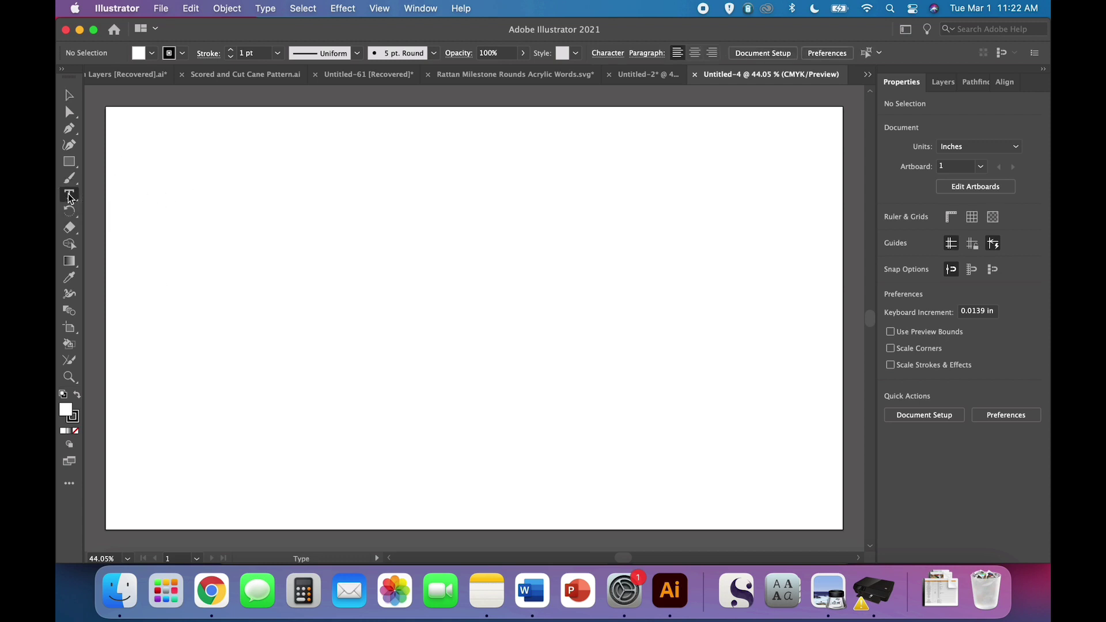
click(266, 216)
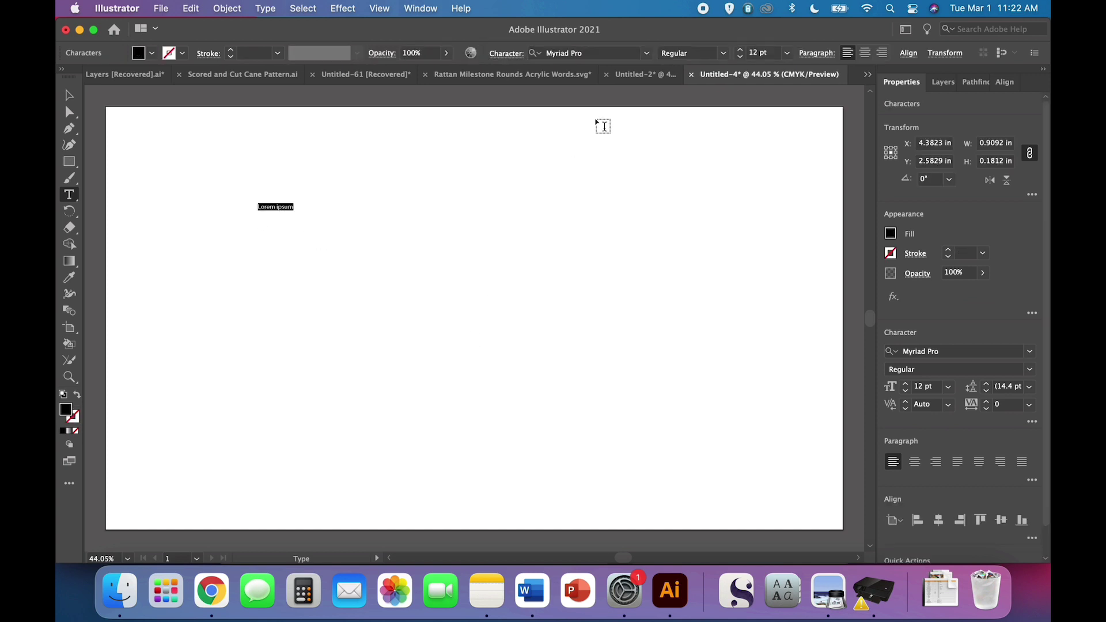
click(648, 54)
key(Up)
key(Return)
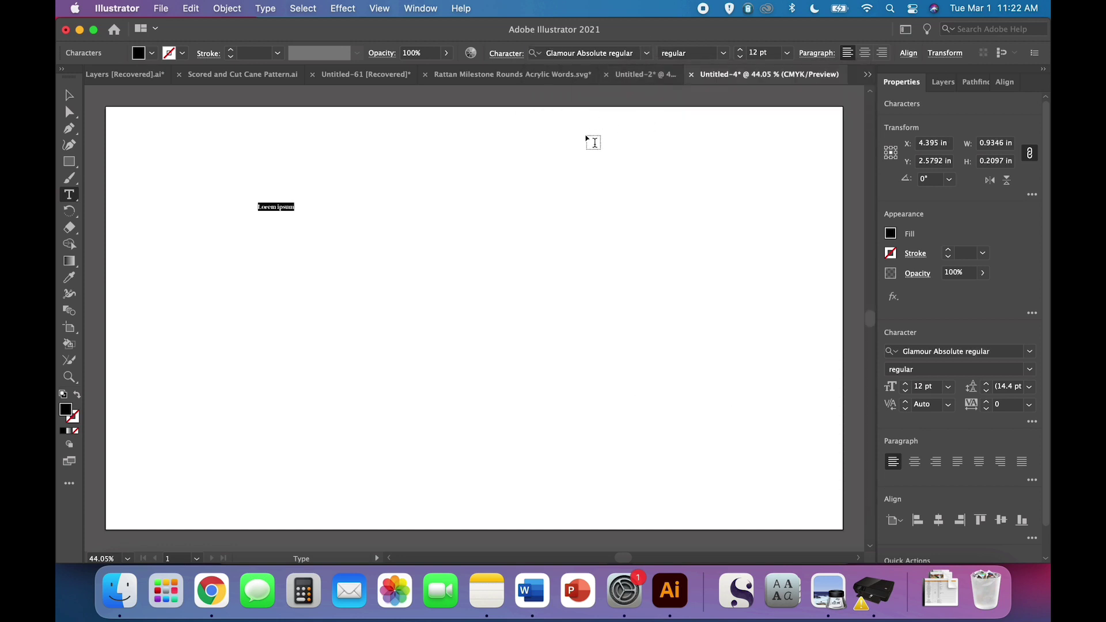
- Set the text size to 54 pt and replace the placeholder text with "feverfew"
click(741, 49)
click(741, 50)
drag(742, 53, 743, 53)
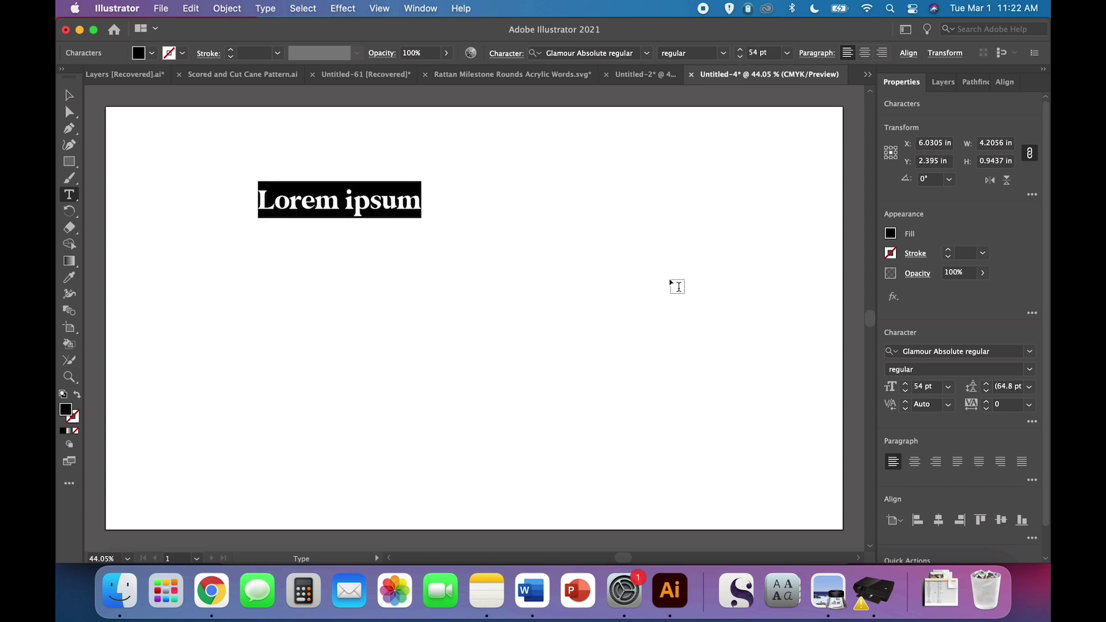
text(feverfew)
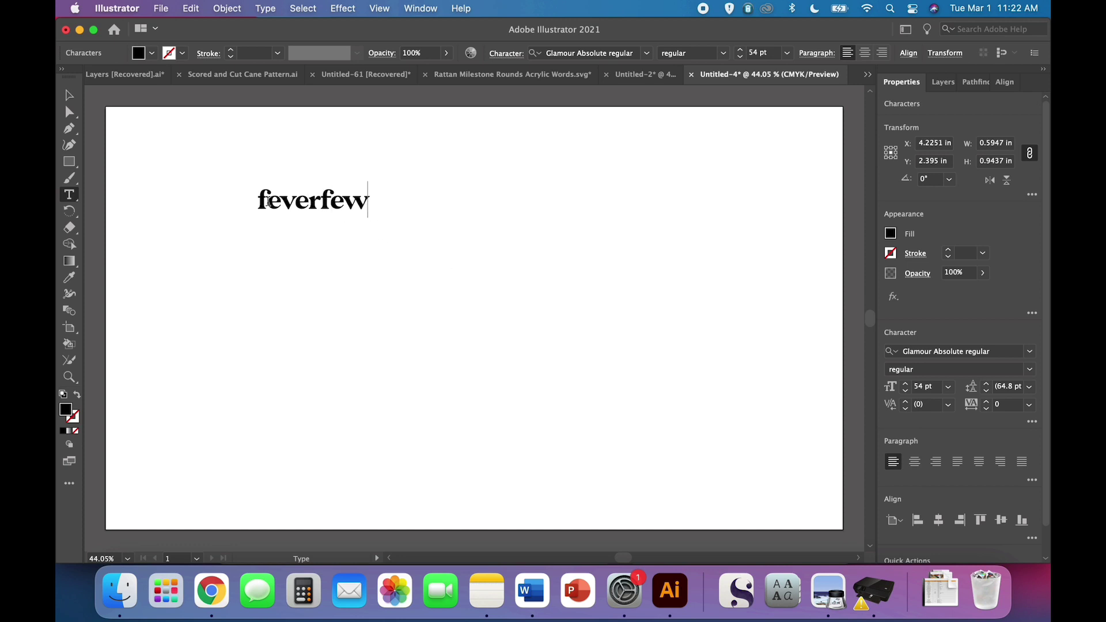
- Replace the v in "feverfew" with the font's swash alternate v from the Glyphs collection
click(295, 206)
key(BackSpace)
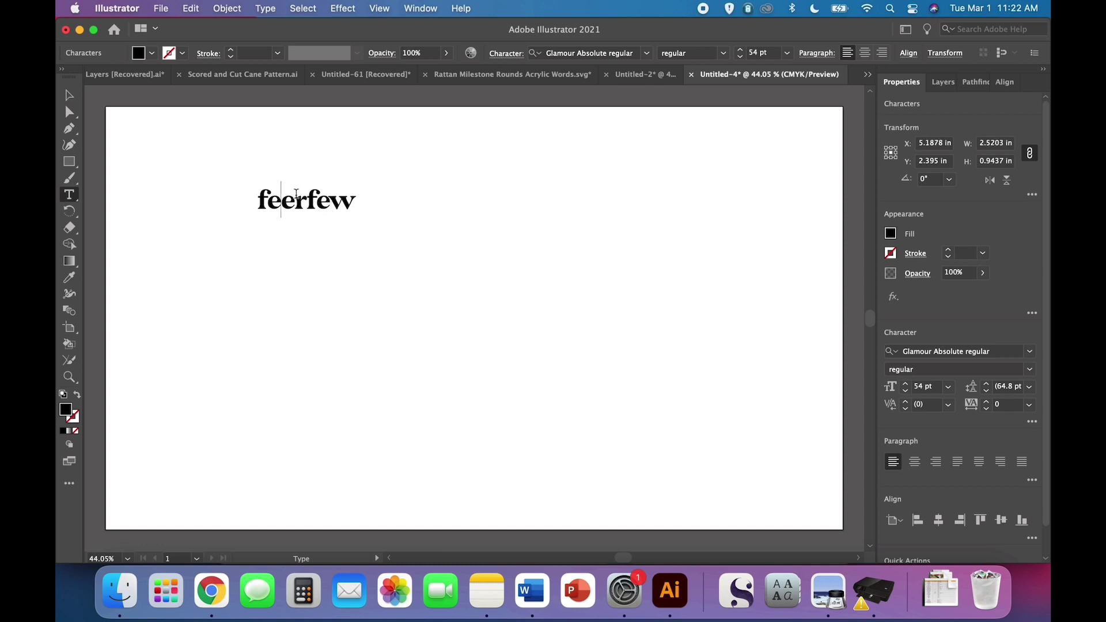
click(265, 8)
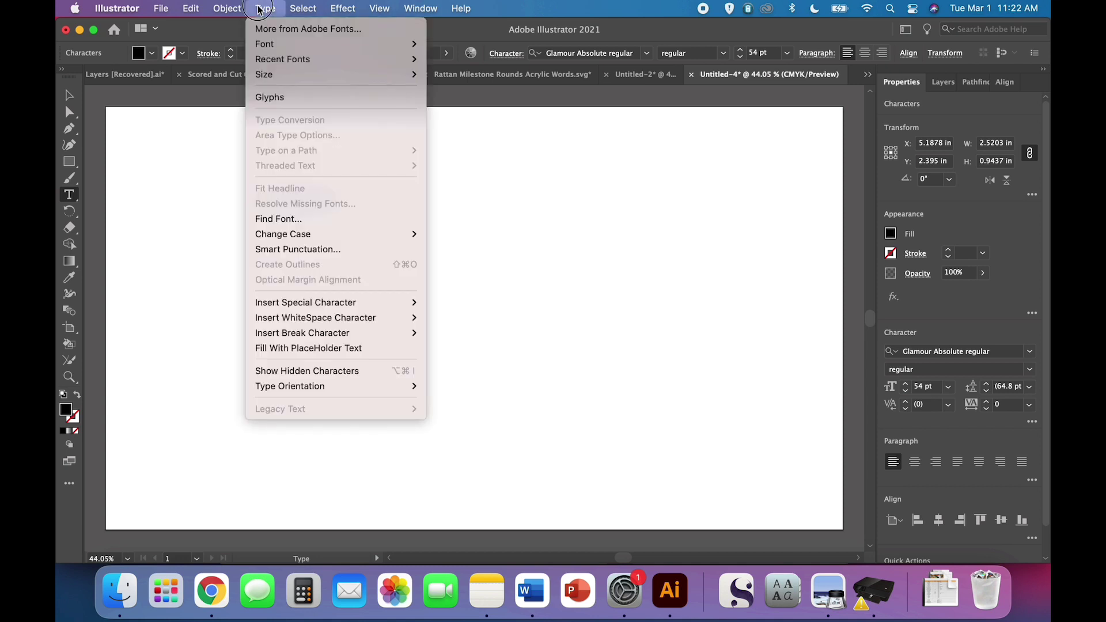
click(261, 9)
click(259, 10)
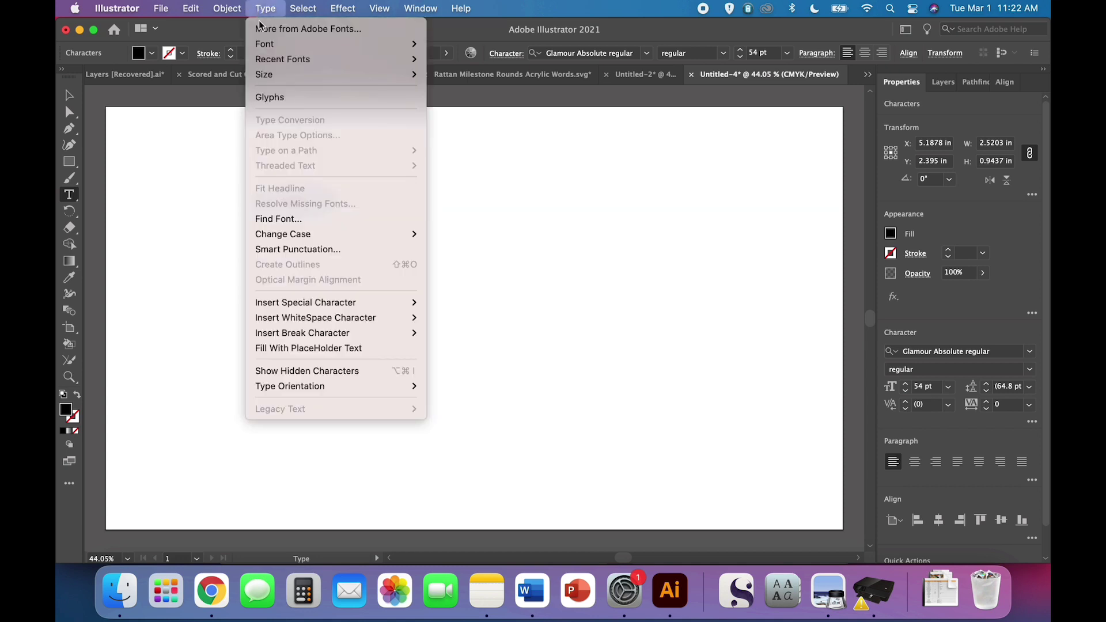
click(279, 97)
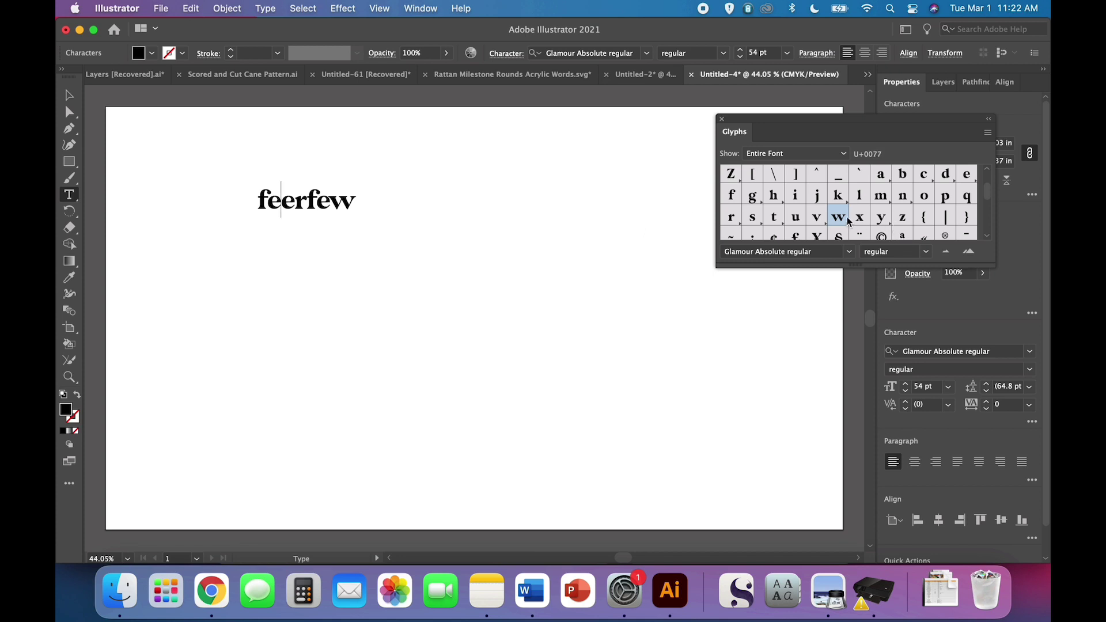
scroll(853, 221, down, 1)
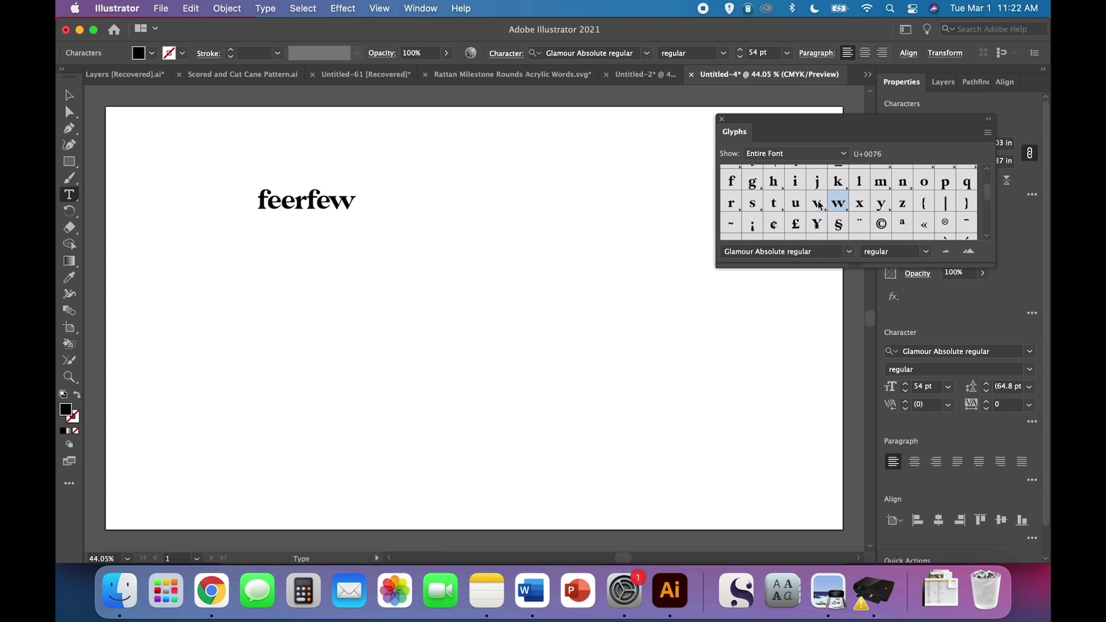
drag(818, 207, 859, 228)
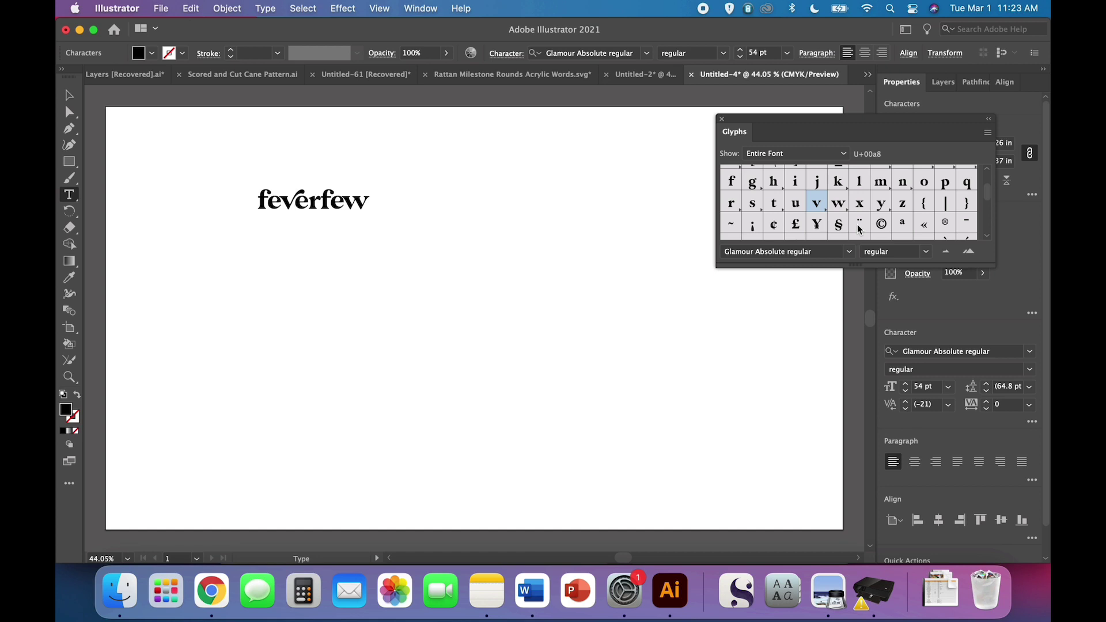
- Try inserting two more stylistic alternate v glyphs from the full glyph set, and delete the extra letters
scroll(822, 223, up, 5)
scroll(823, 224, up, 2)
scroll(822, 223, down, 12)
scroll(822, 223, down, 5)
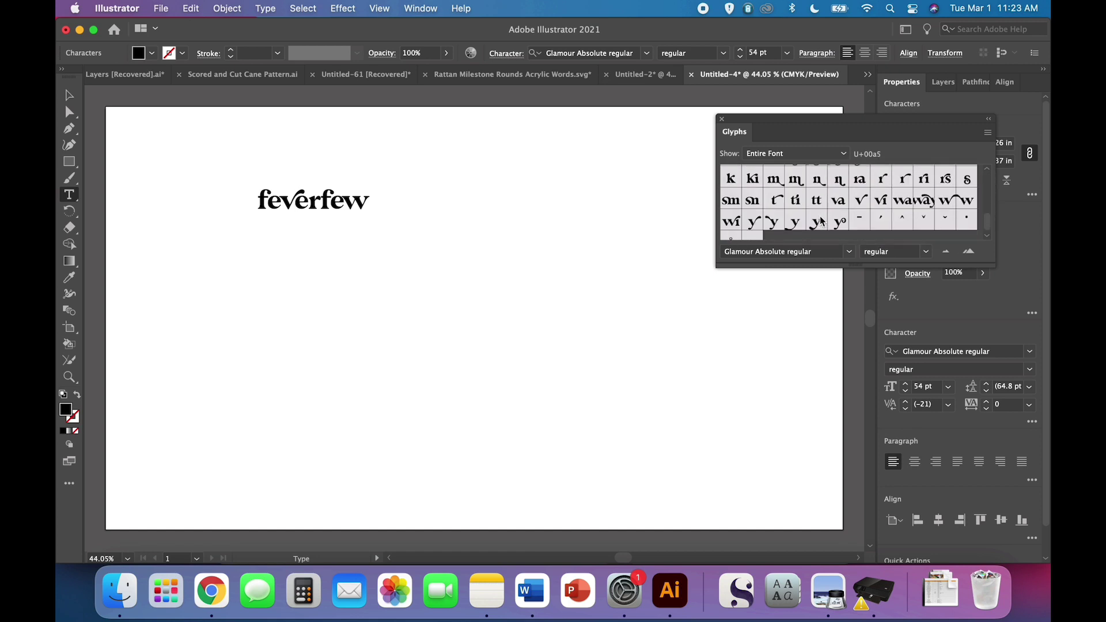
scroll(830, 222, up, 1)
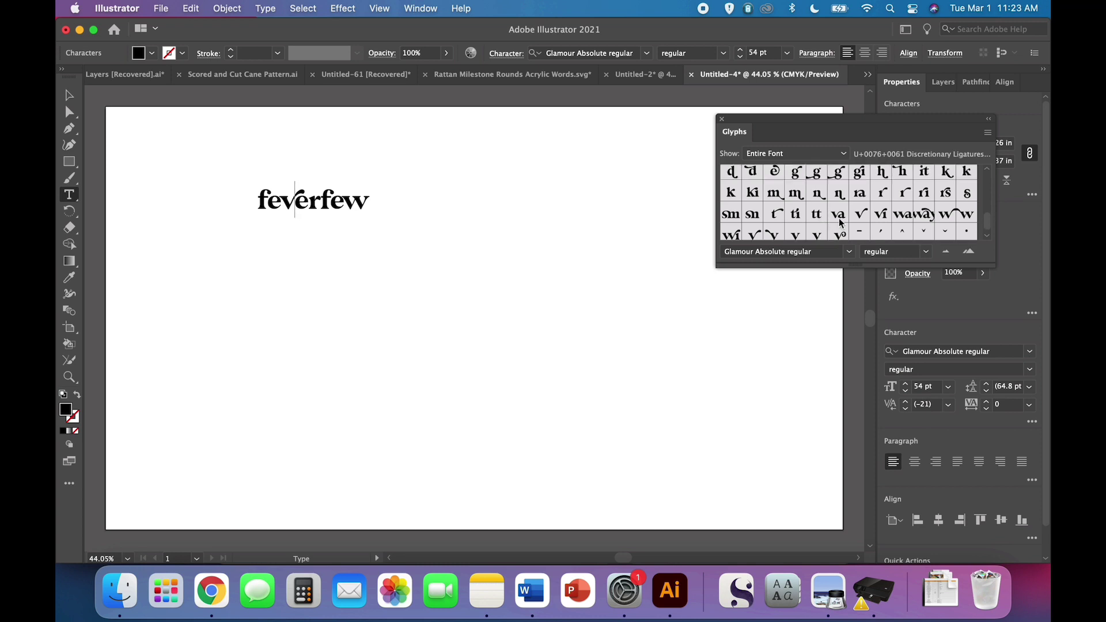
click(862, 219)
double_click(861, 218)
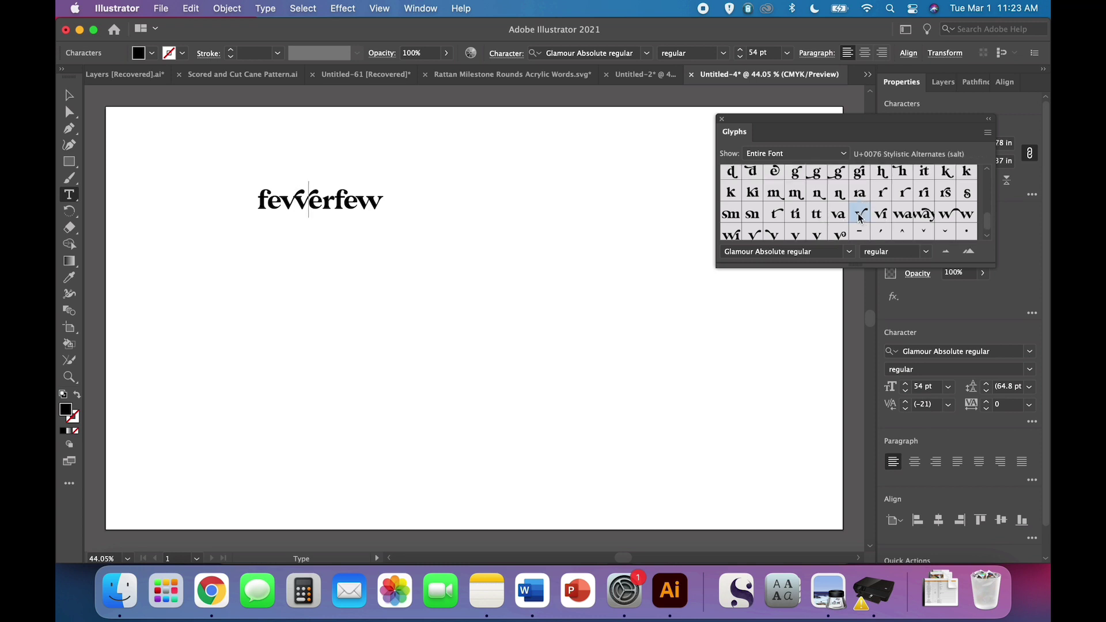
double_click(861, 218)
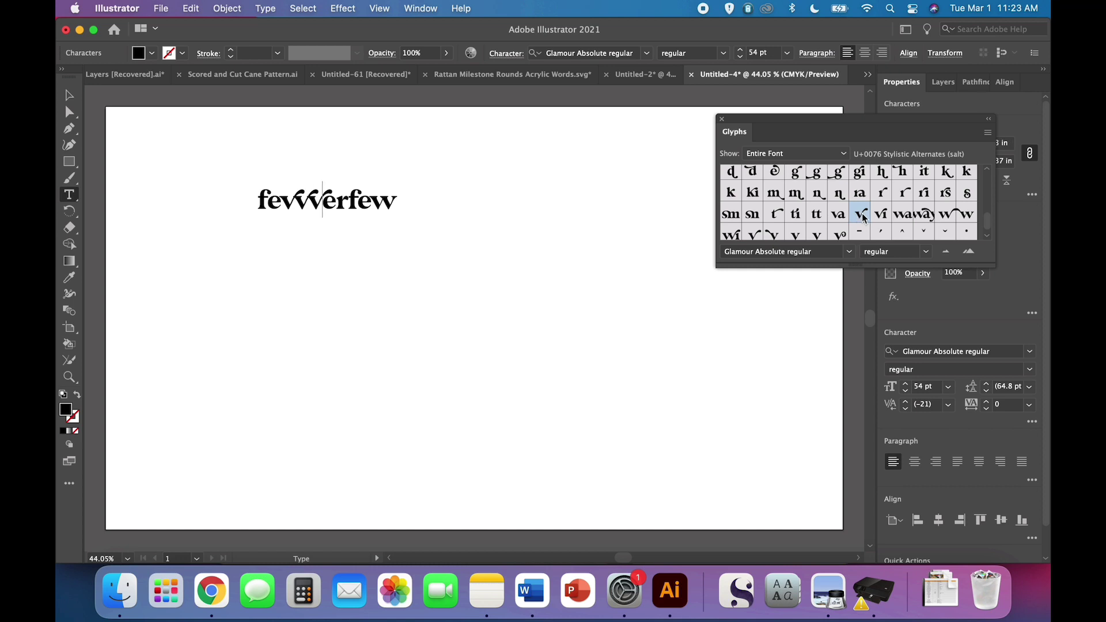
key(BackSpace)
key(BackSpace)
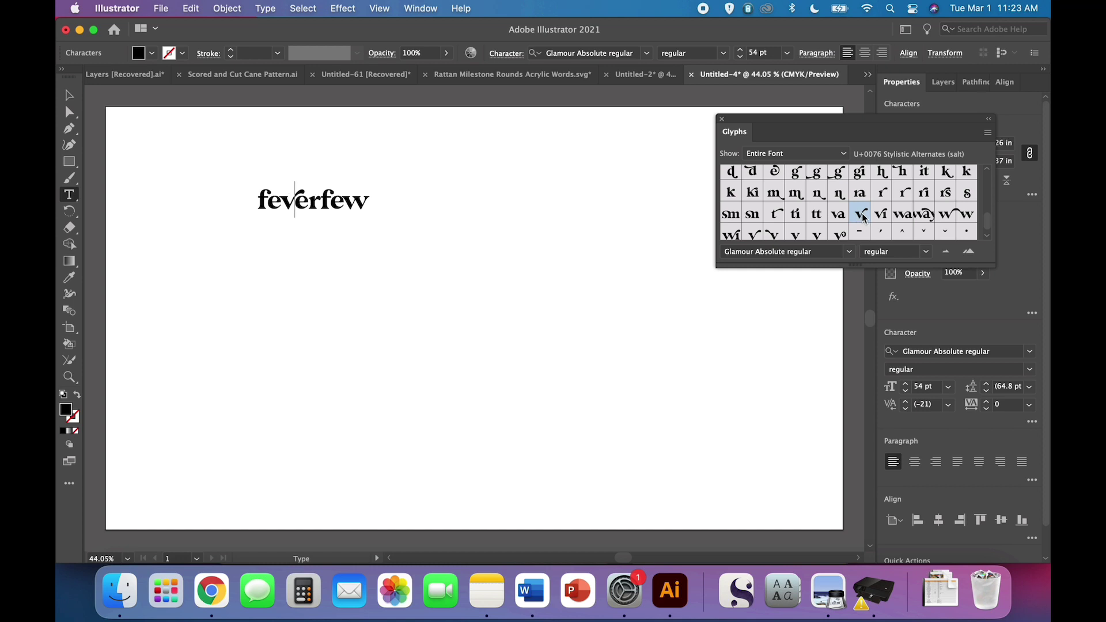
- Browse the glyph set for lowercase alternates, try inserting the alternate v once more, and undo it
scroll(862, 219, down, 5)
scroll(863, 219, up, 10)
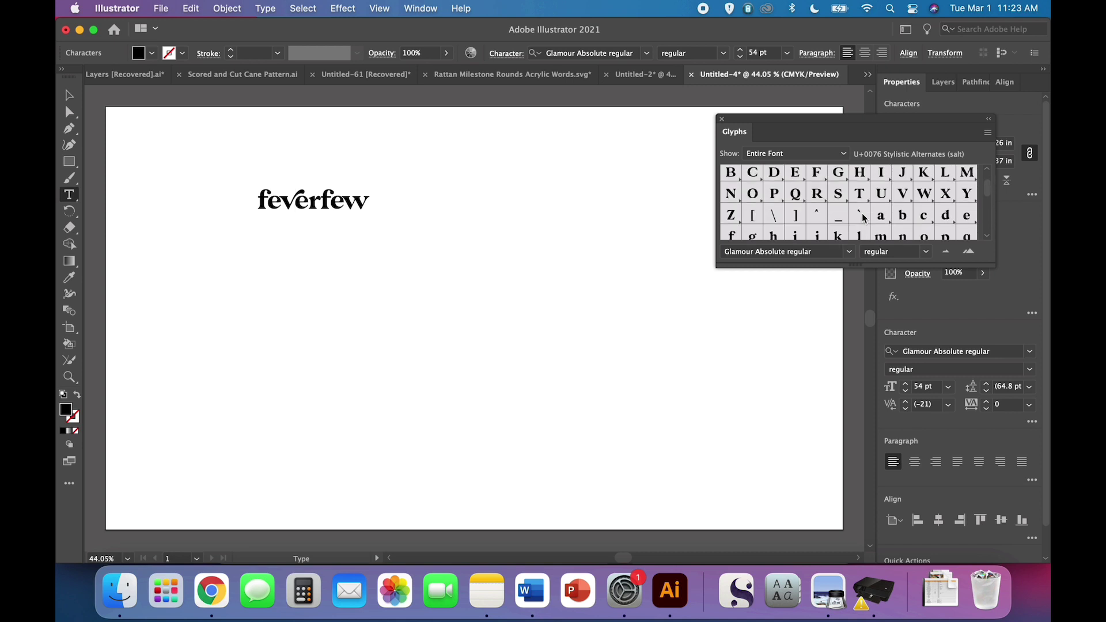
scroll(862, 219, down, 3)
scroll(862, 219, up, 5)
scroll(822, 225, down, 2)
scroll(822, 225, down, 2)
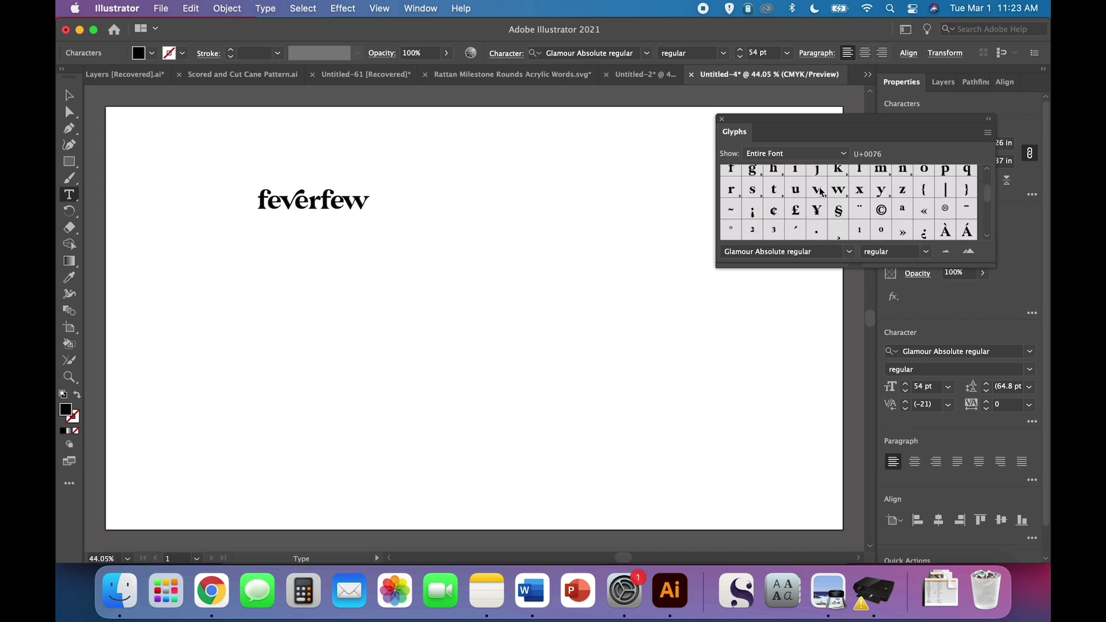
drag(817, 190, 862, 219)
key(super+z)
scroll(833, 202, up, 1)
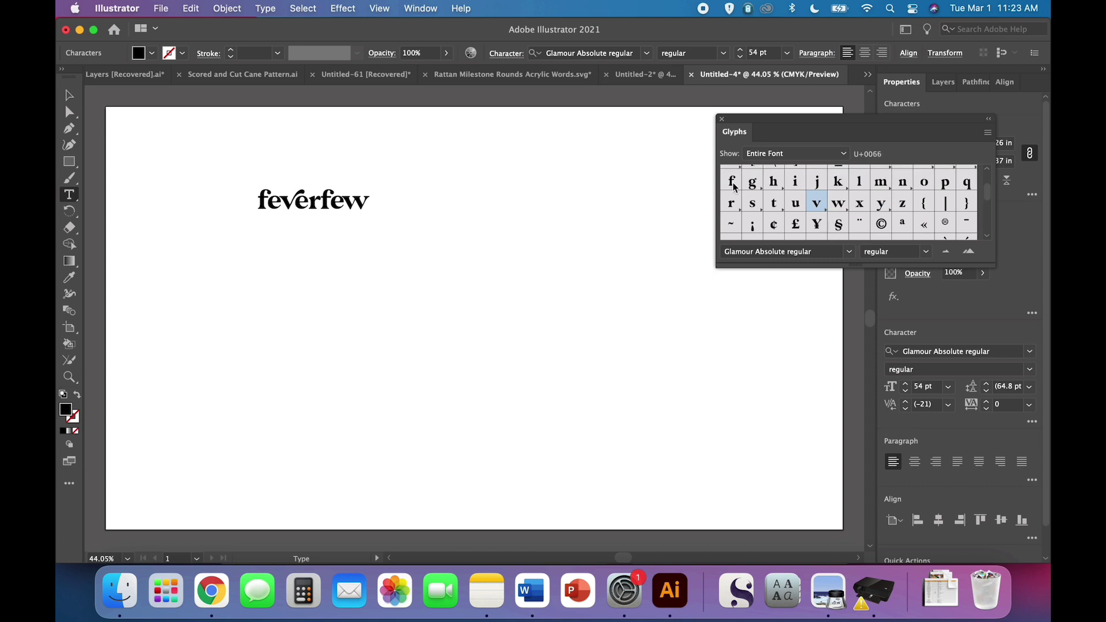
scroll(827, 195, up, 1)
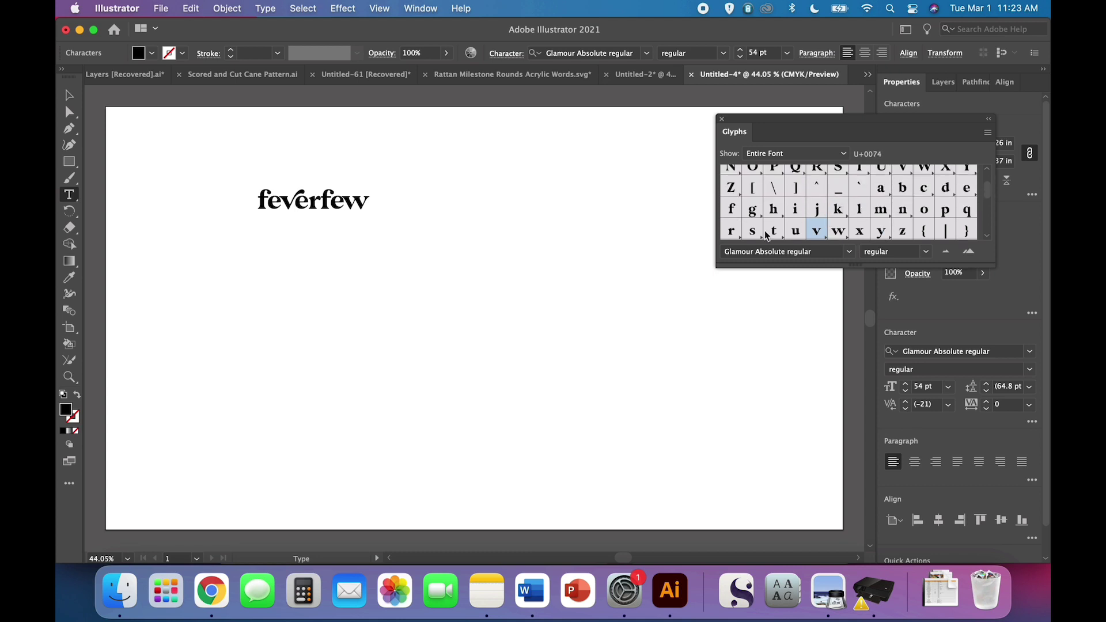
- Convert the "feverfew" text to outlines and unite the letters, with the Glyphs collection closed
click(723, 119)
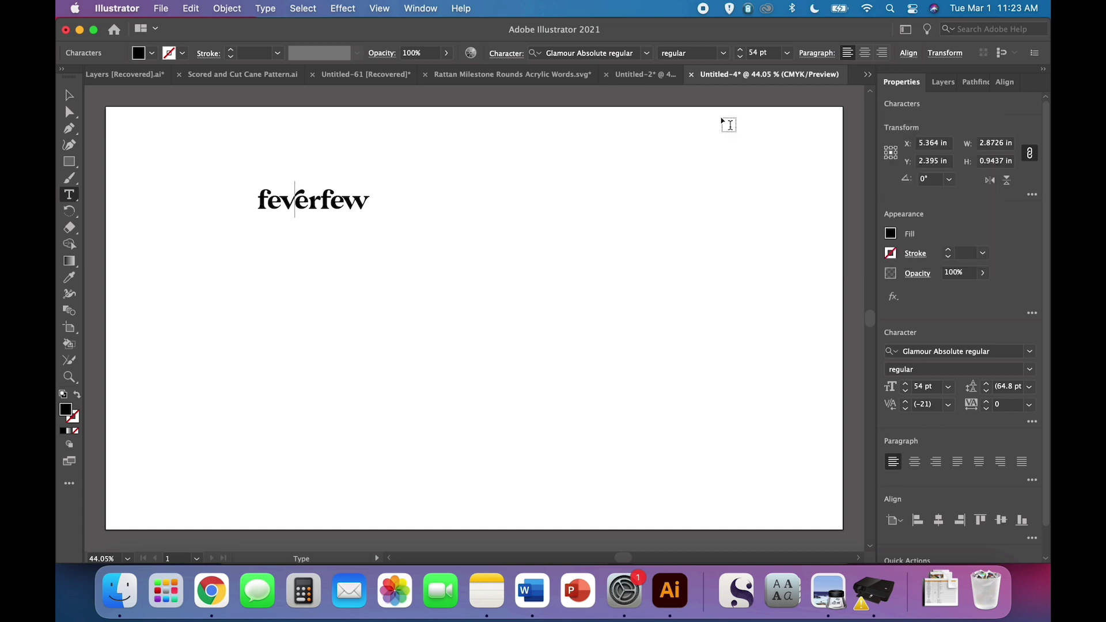
click(70, 96)
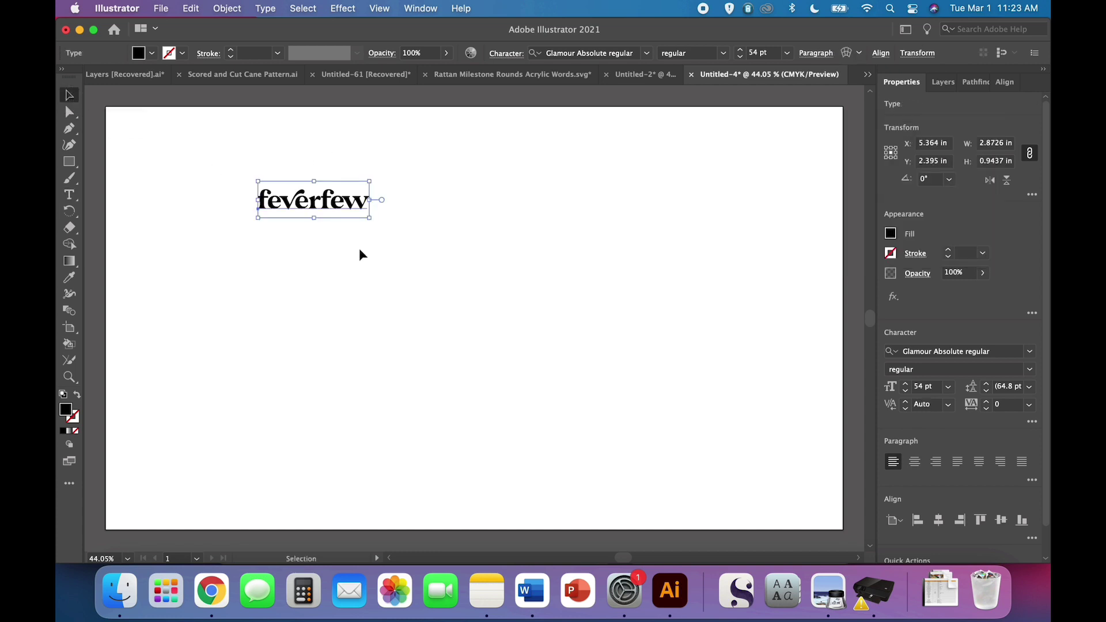
key(super+1)
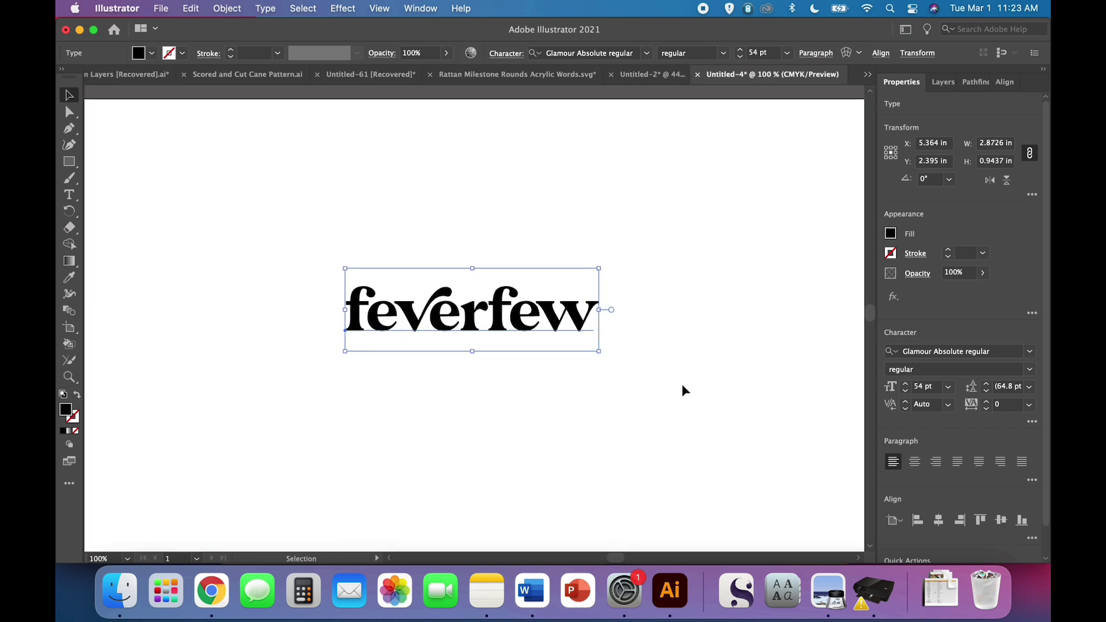
right_click(517, 327)
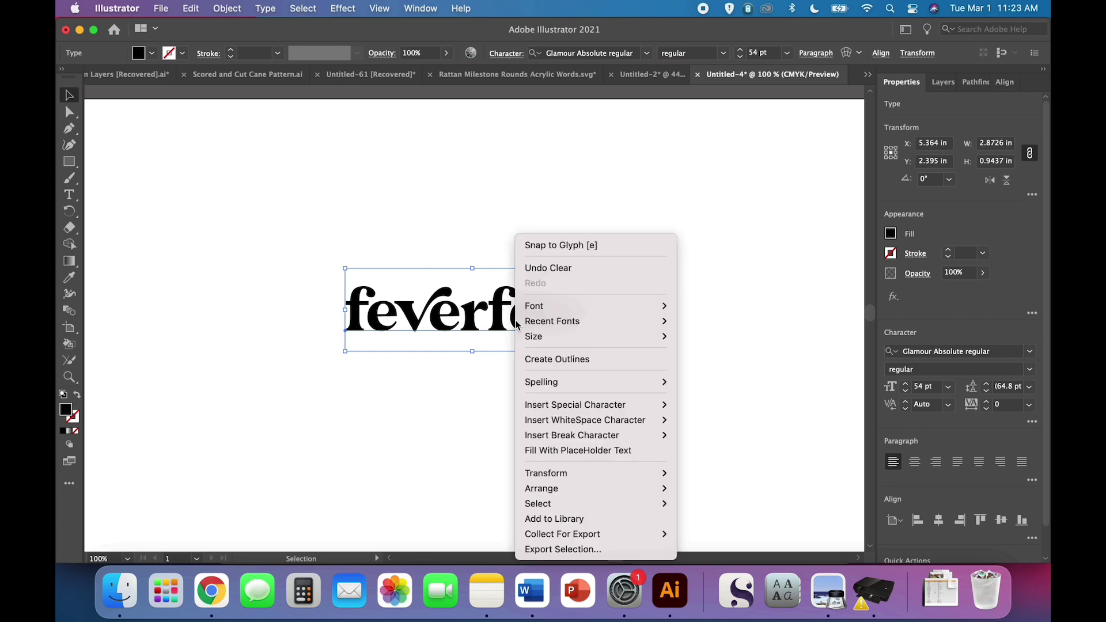
click(572, 361)
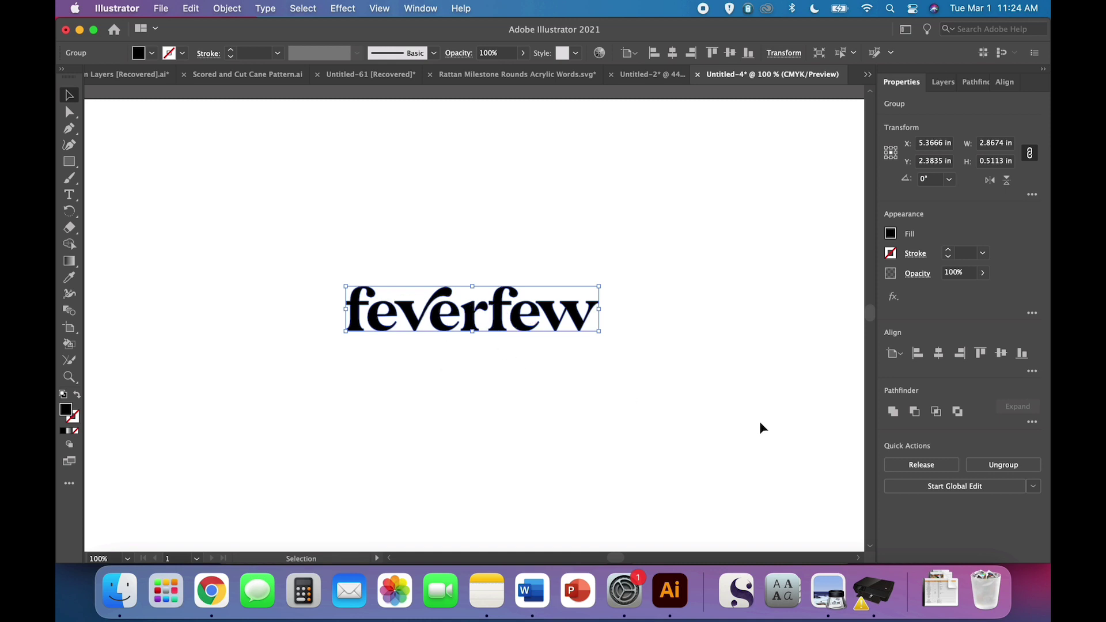
click(894, 412)
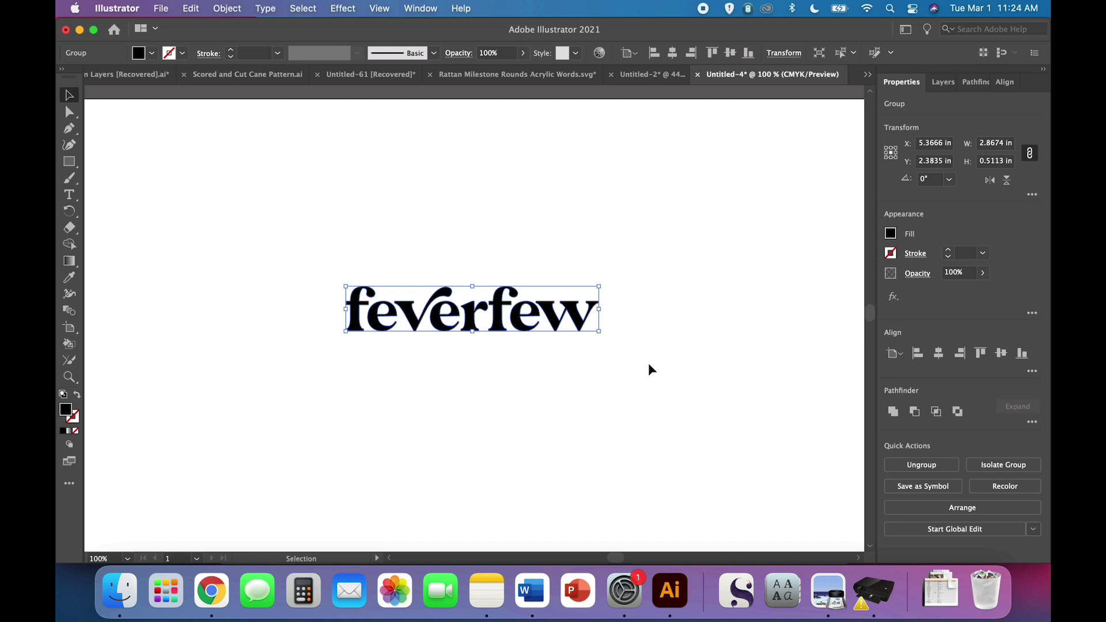
- Offset the path of the united lettering by 0.1 in, comparing Miter and Round joins and applying Round
click(233, 11)
mouse_move(267, 357)
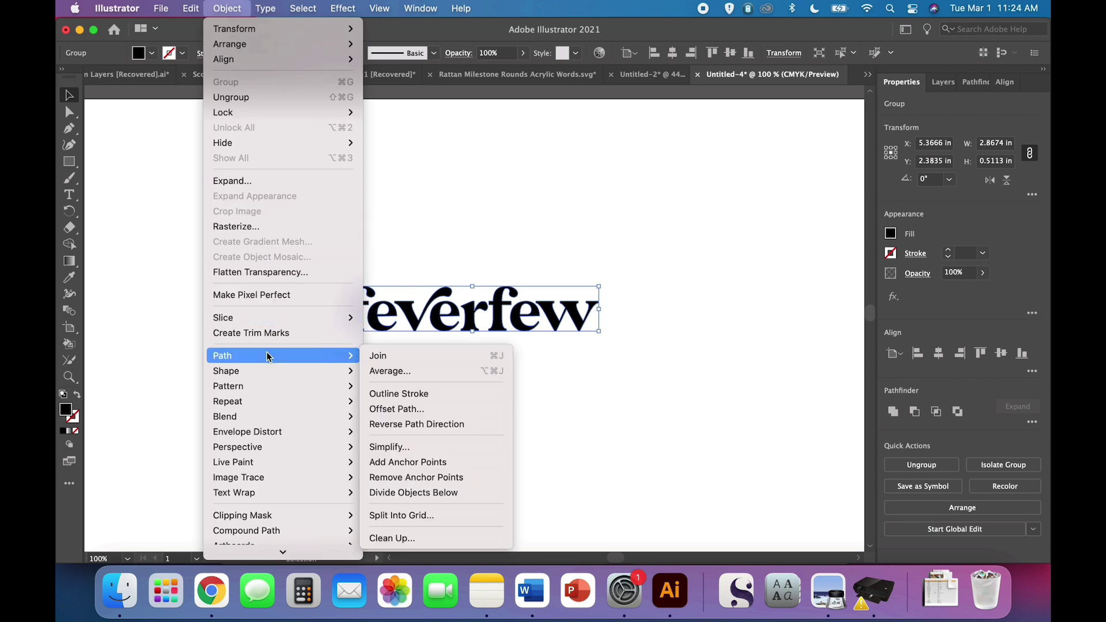
click(414, 410)
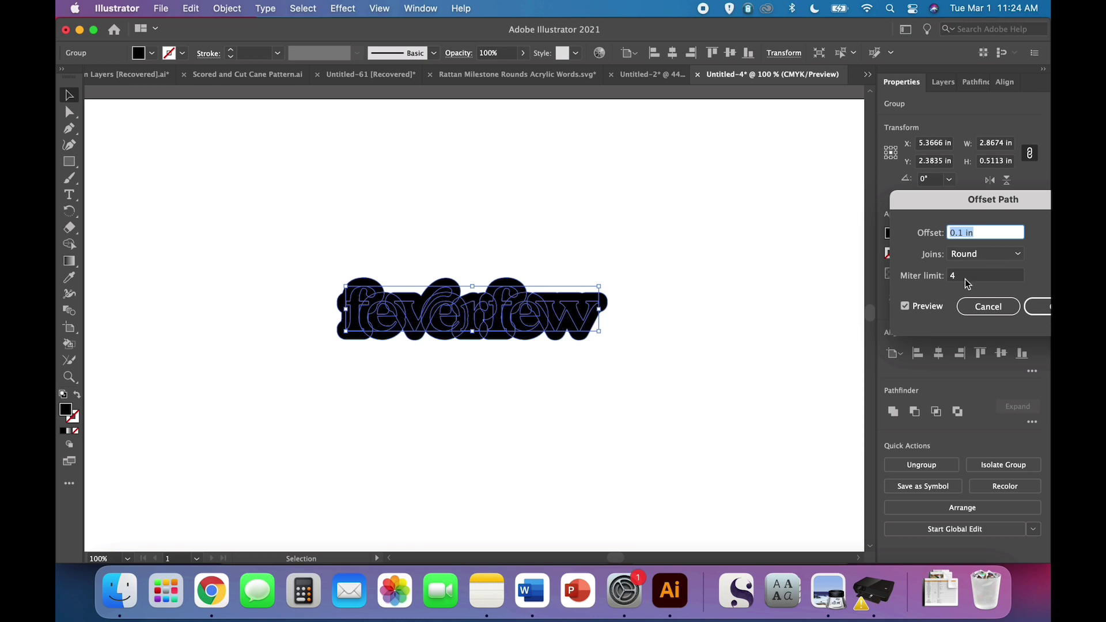
click(1014, 255)
click(1009, 270)
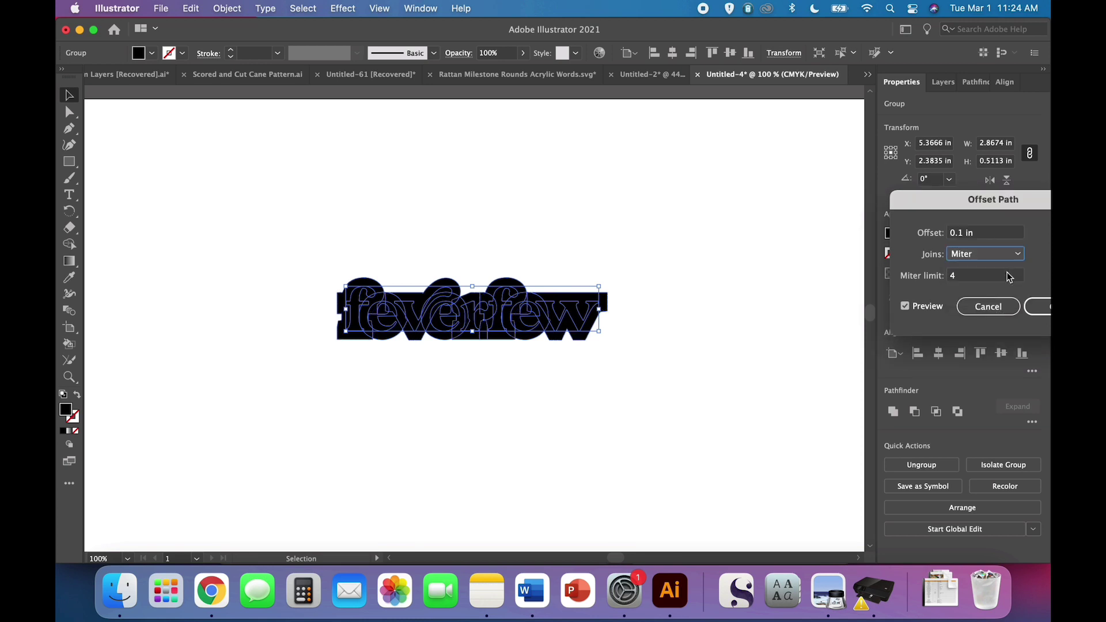
click(1023, 260)
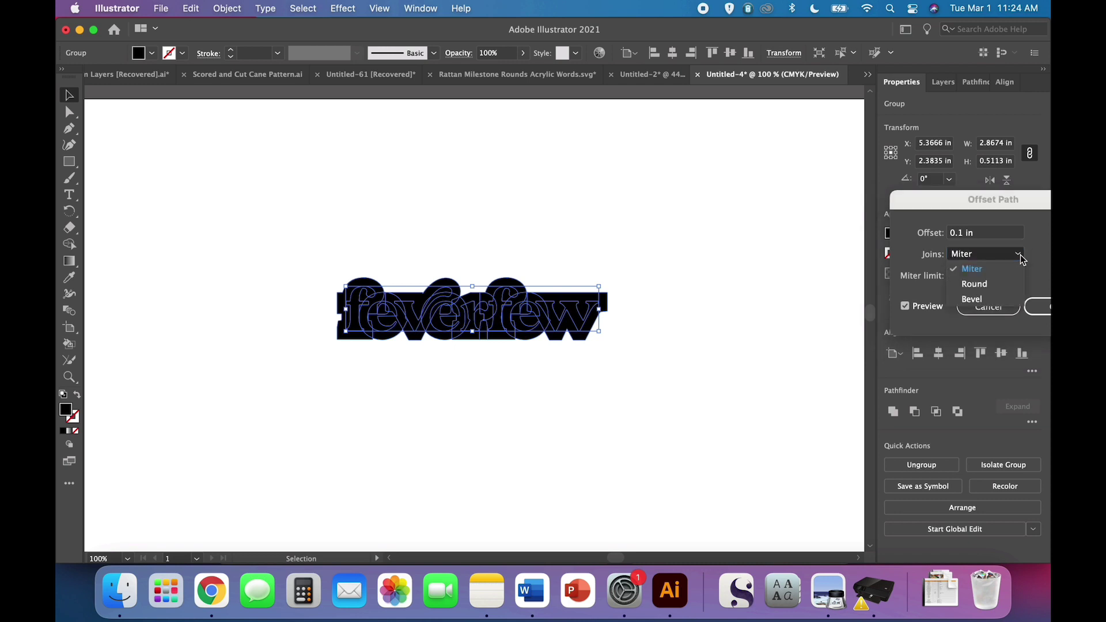
click(1014, 285)
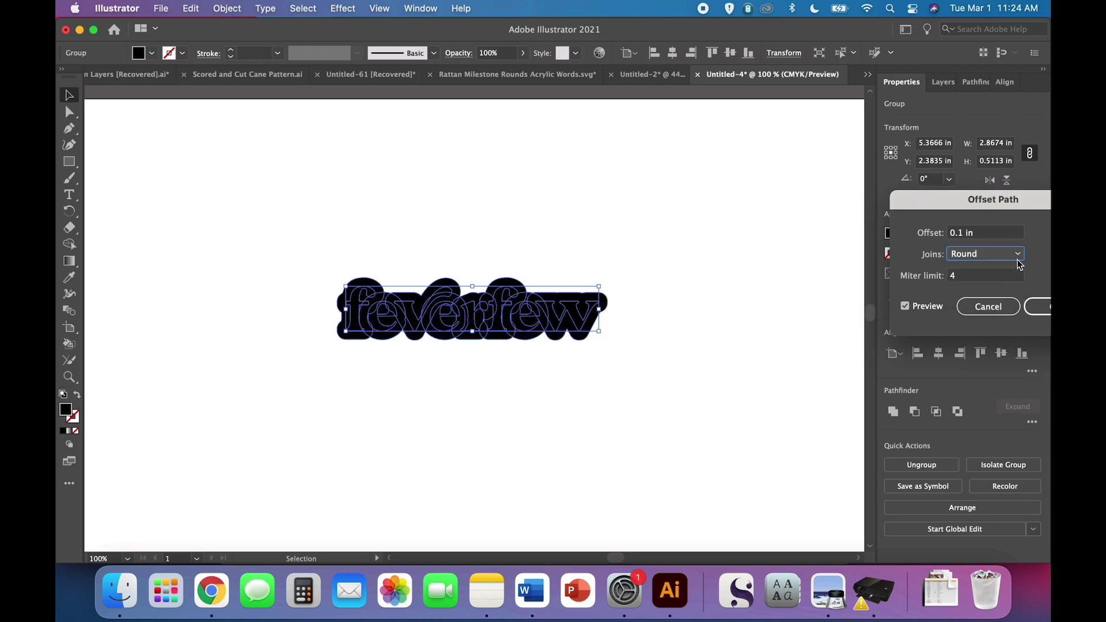
click(1020, 254)
click(1023, 266)
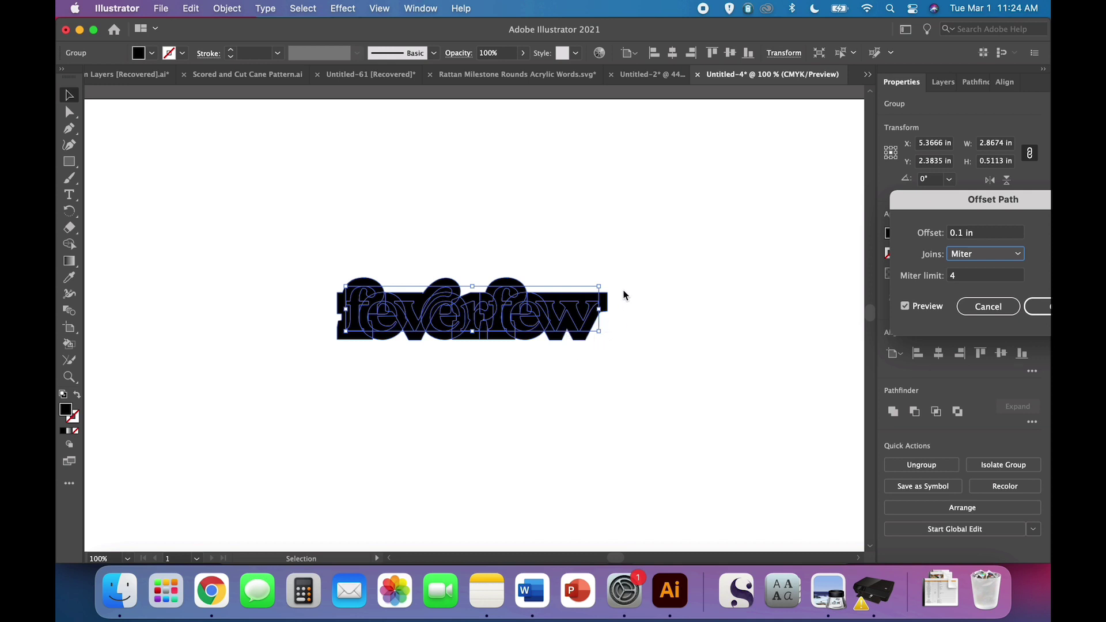
click(1020, 255)
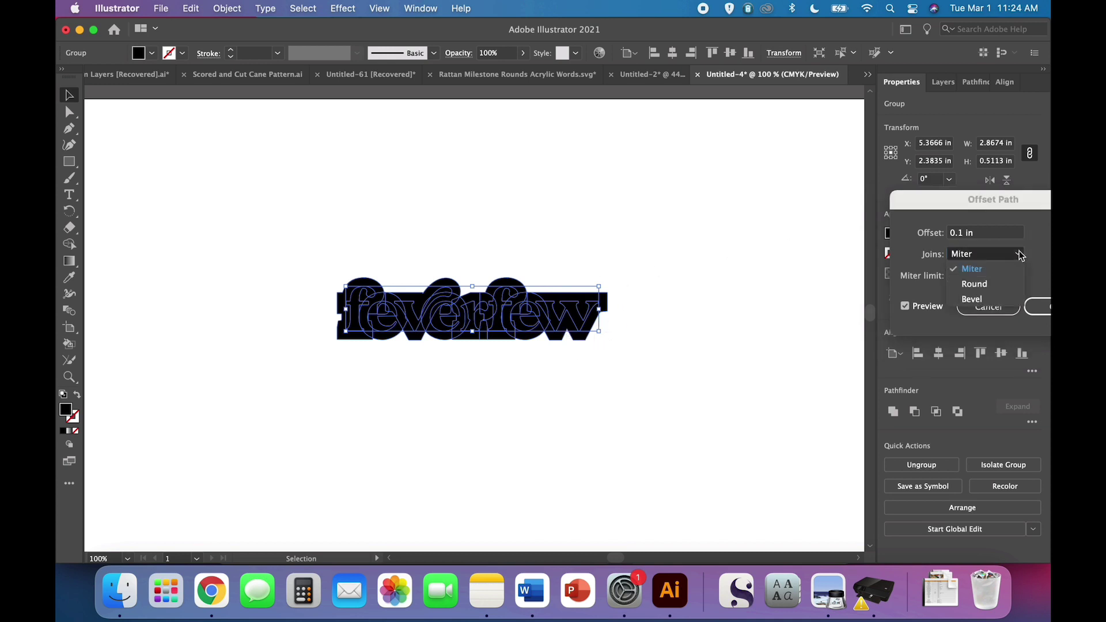
click(1012, 284)
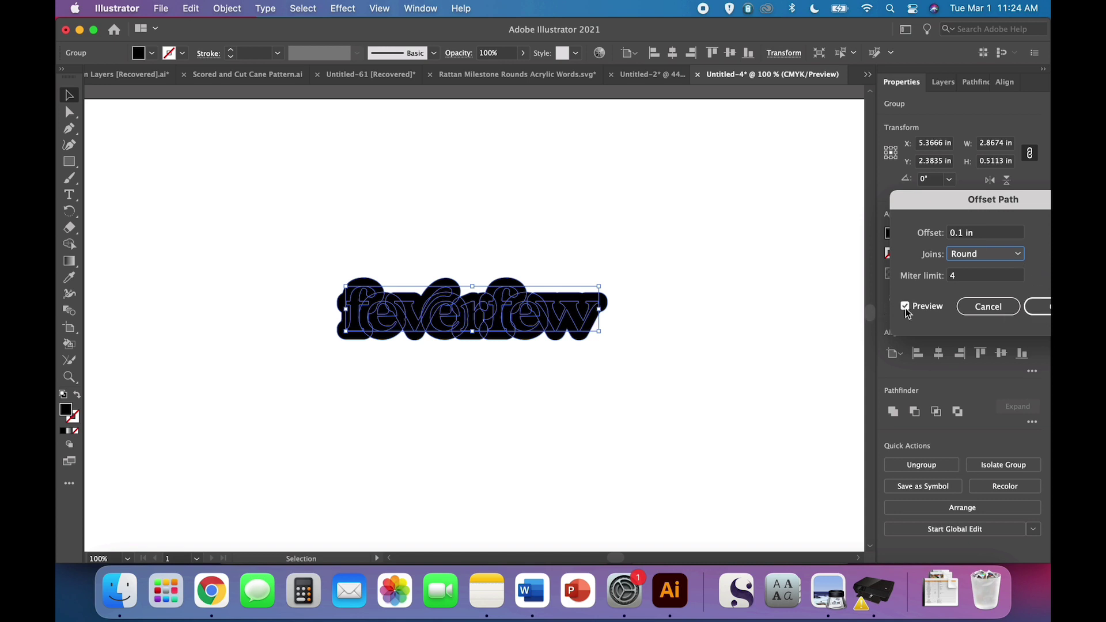
click(1038, 308)
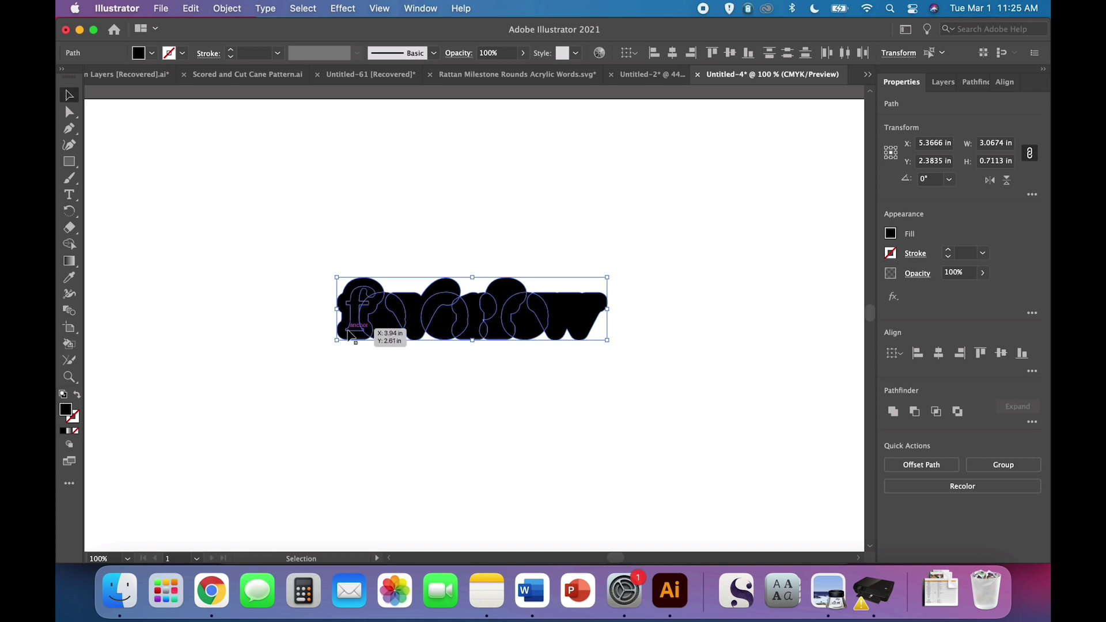
- Unite the offset shapes behind the lettering into one backing shape, and swap its fill and stroke for an unfilled 1 pt outline
click(894, 412)
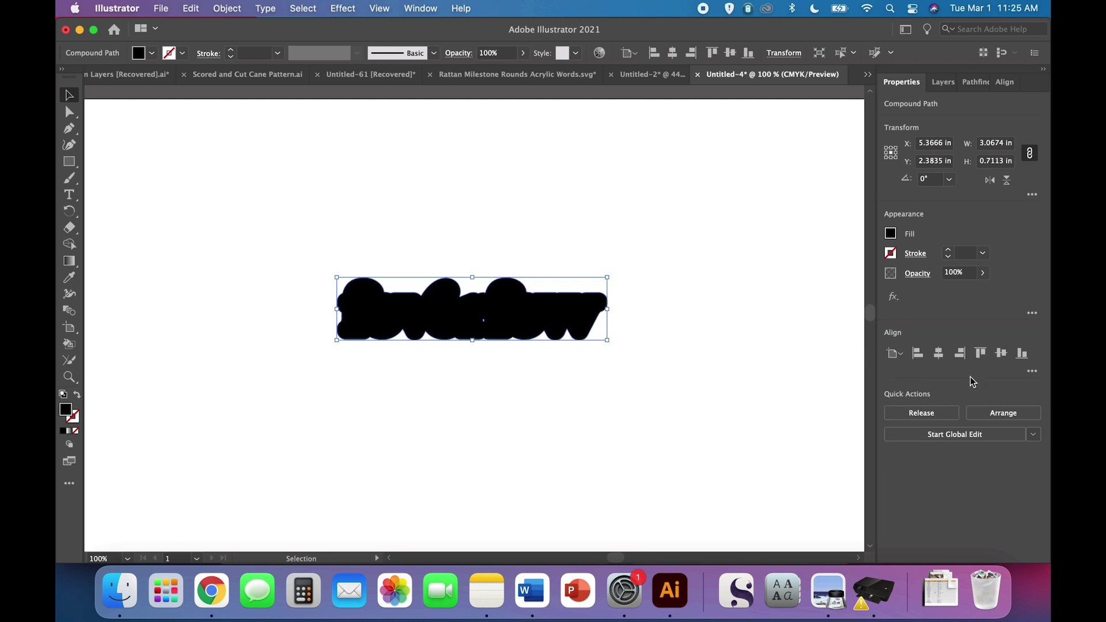
click(78, 399)
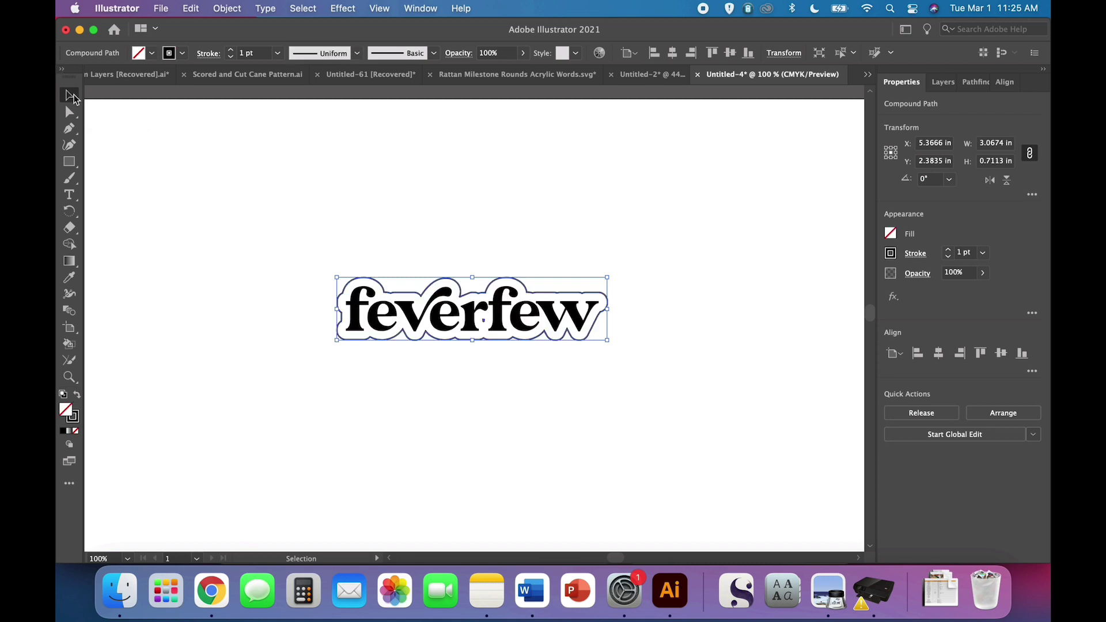
click(199, 290)
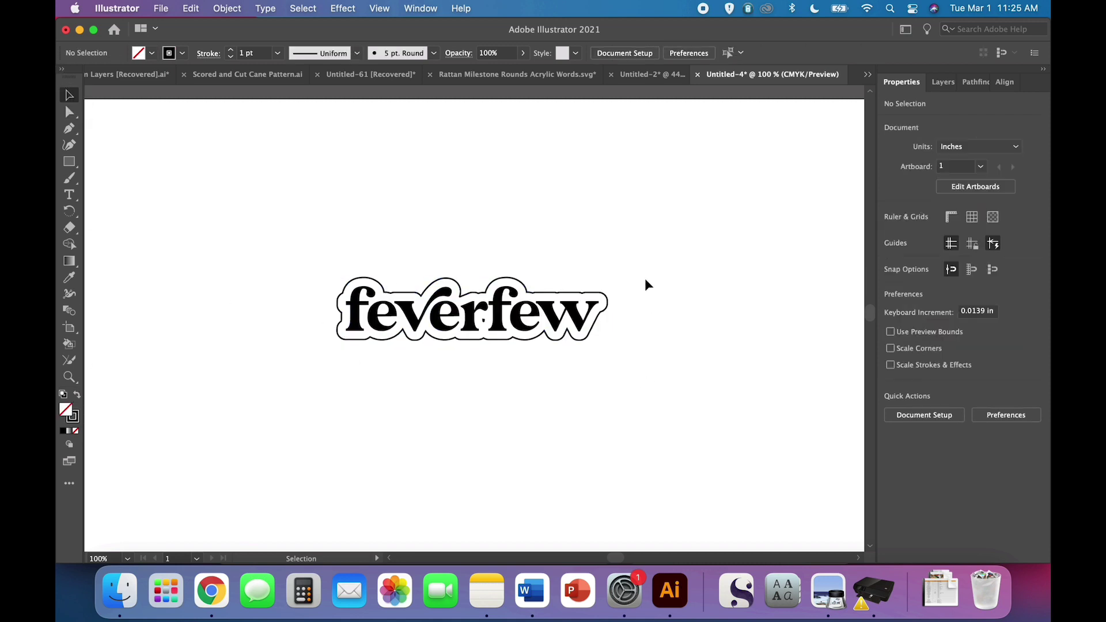
- Delete the small stray piece of the backing outline enclosed between the r and the second f
key(super+equal)
key(super+equal)
key(super+equal)
key(super+equal)
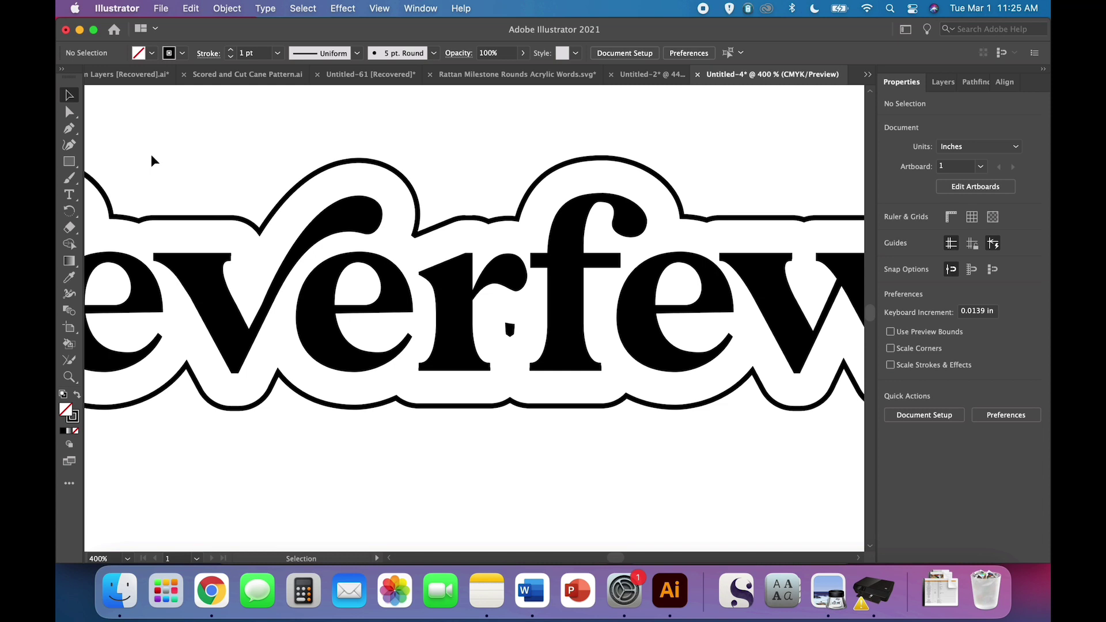
click(69, 113)
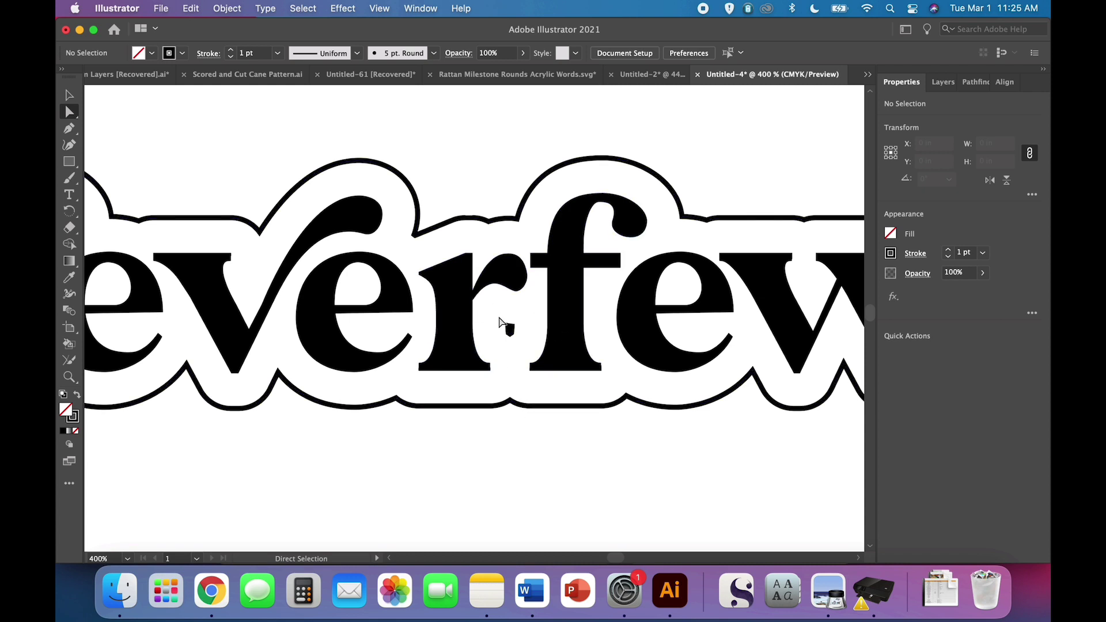
drag(496, 311, 519, 346)
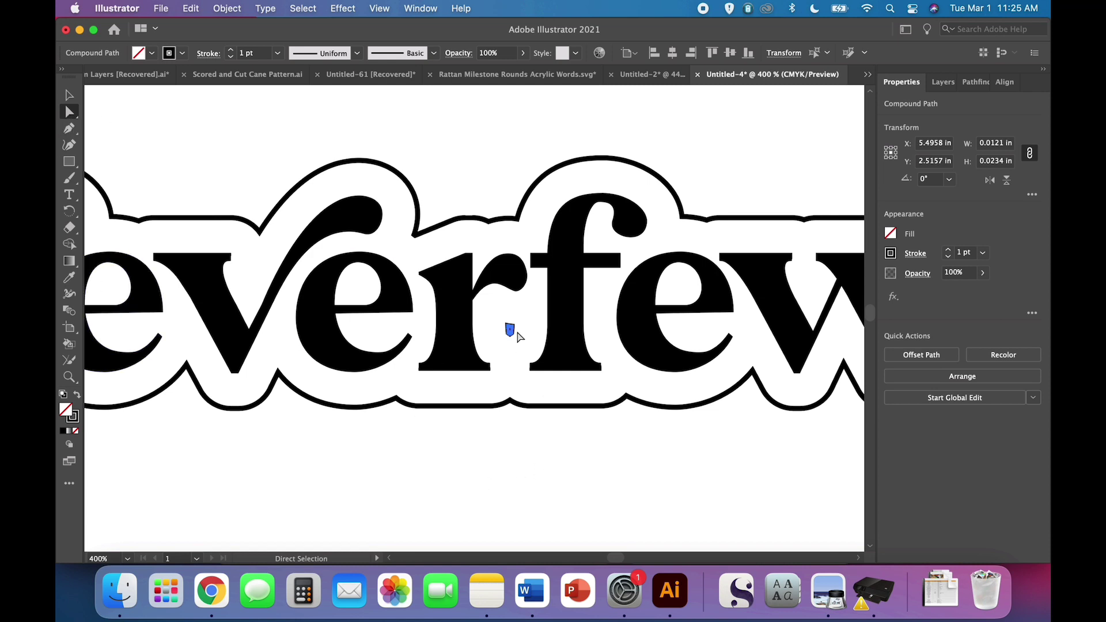
key(Delete)
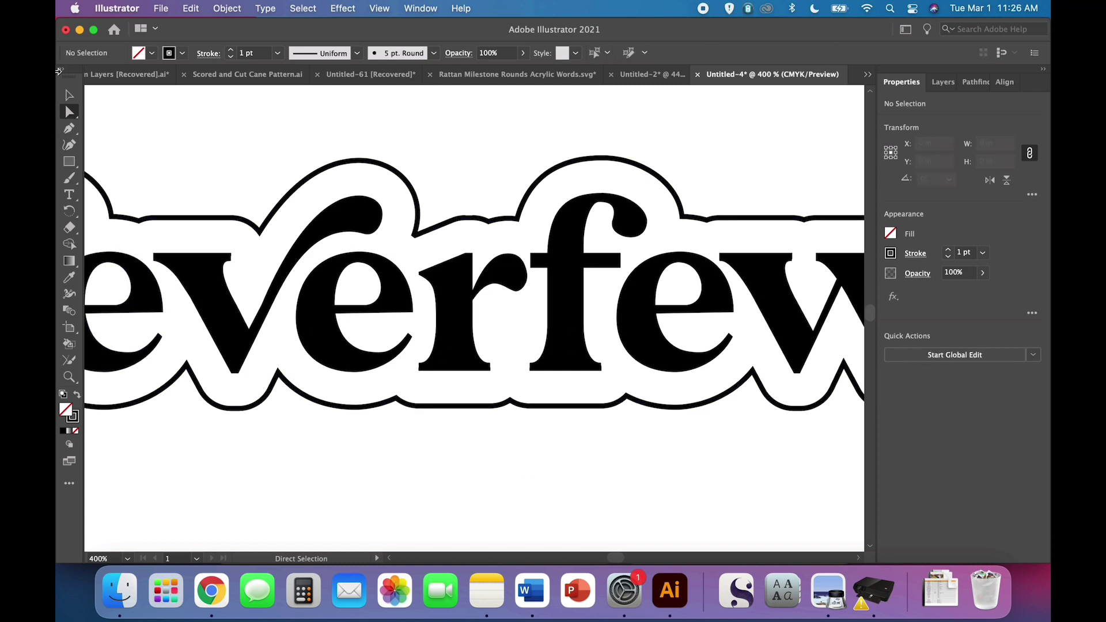
click(69, 95)
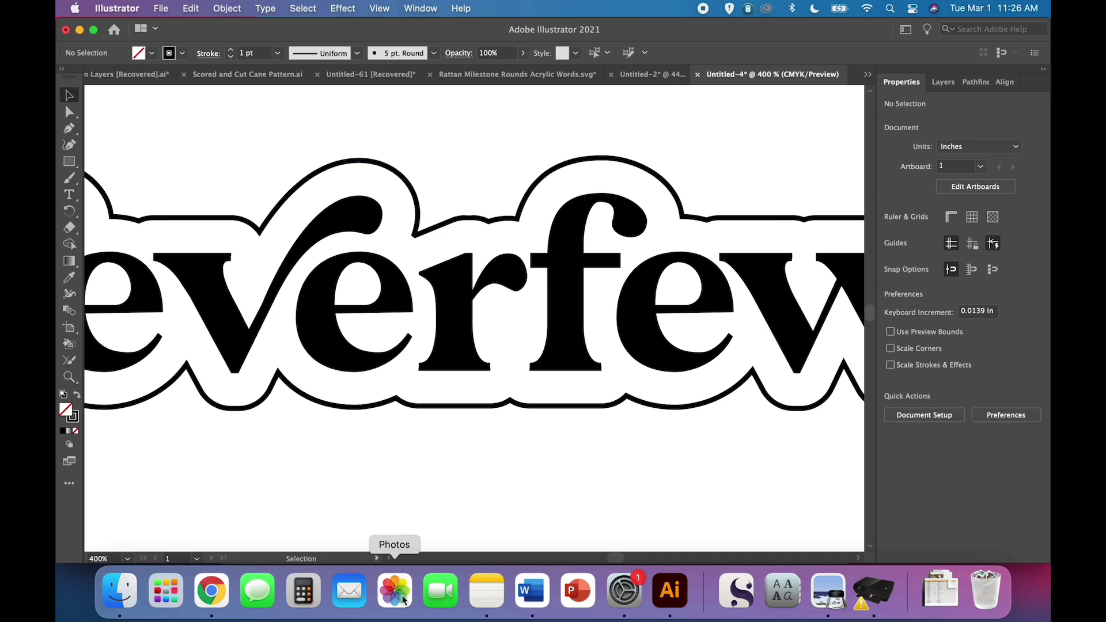
key(super+minus)
key(super+minus)
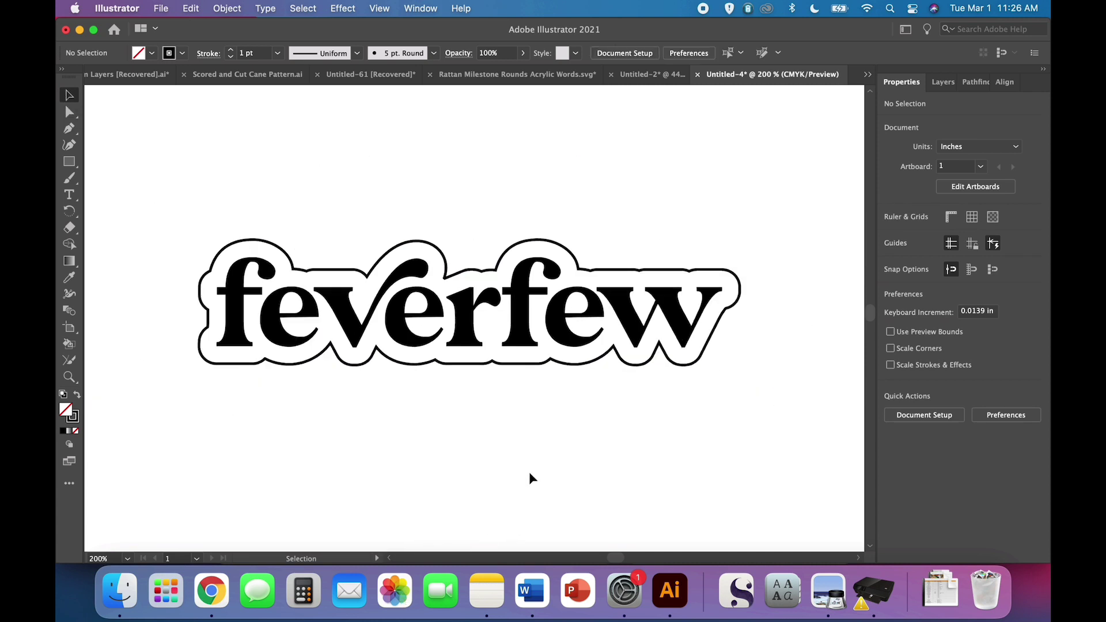
- Select the grouped lettering and backing outline, and examine the area around the r and second f up close
click(506, 366)
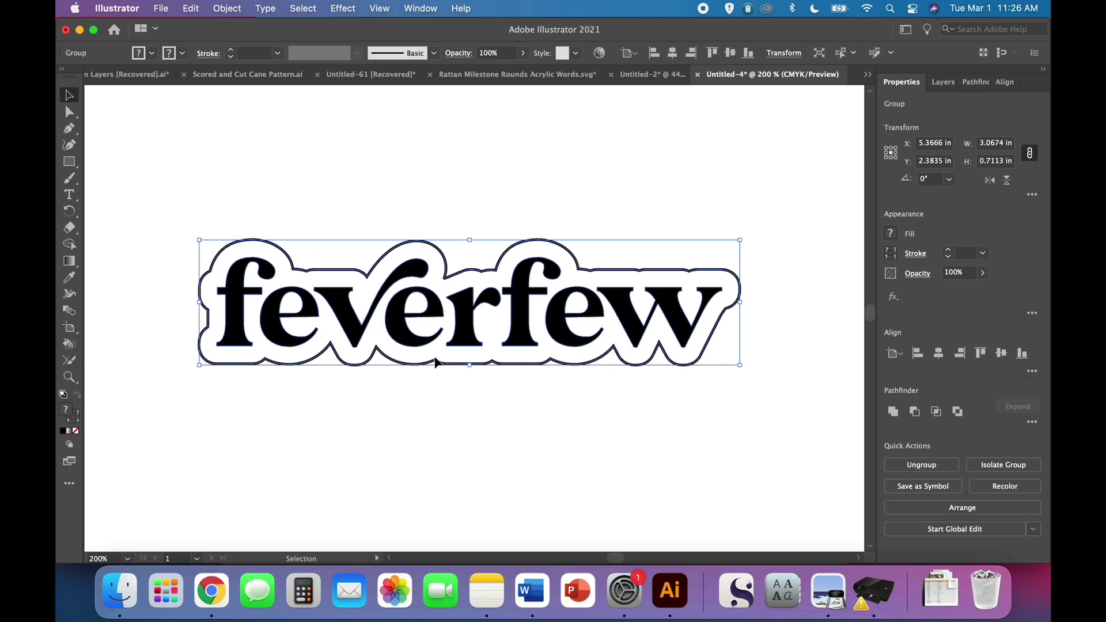
key(super+equal)
key(super+equal)
key(super+equal)
key(super+equal)
key(super+equal)
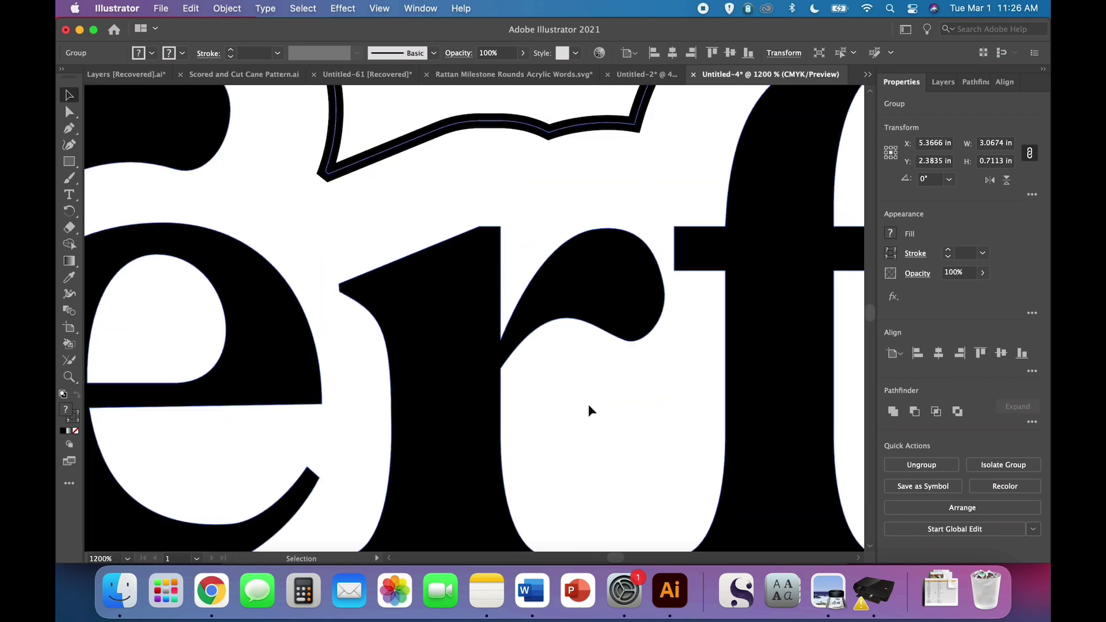
key(super+minus)
key(super+minus)
key(super+minus)
key(super+minus)
key(super+minus)
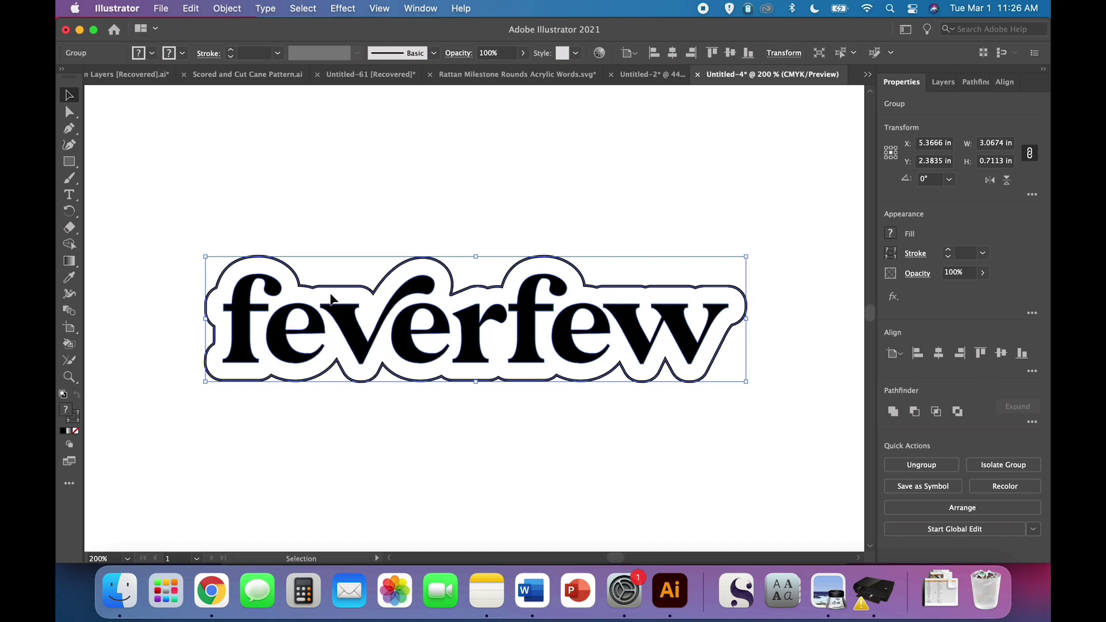
- Ungroup the lettering and backing outline, and check that the outline and individual letters select separately
click(227, 8)
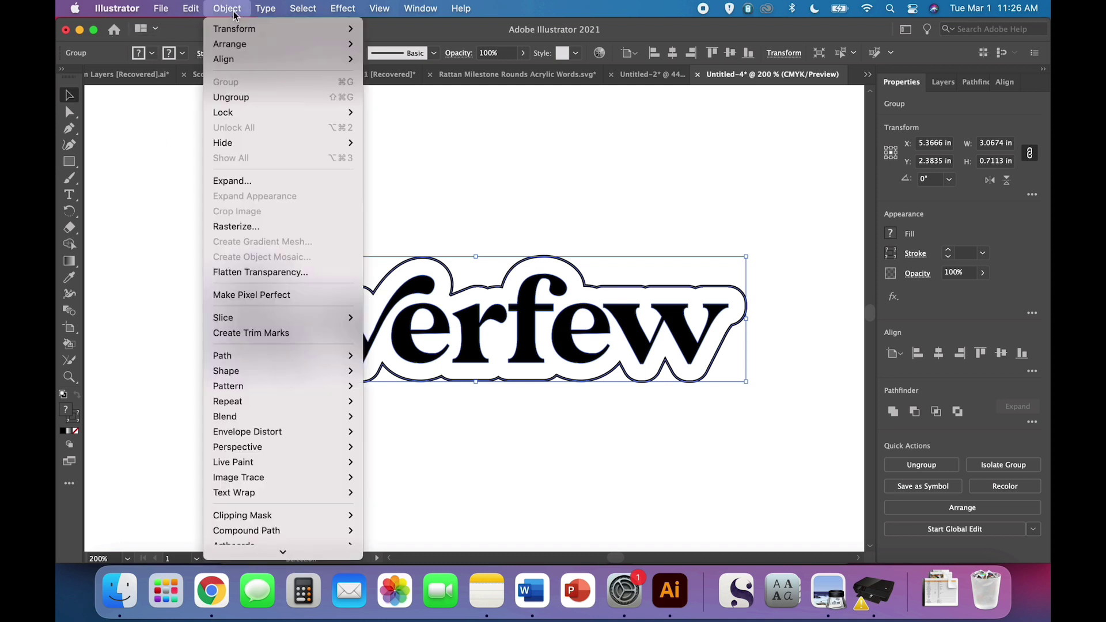
click(237, 100)
click(322, 199)
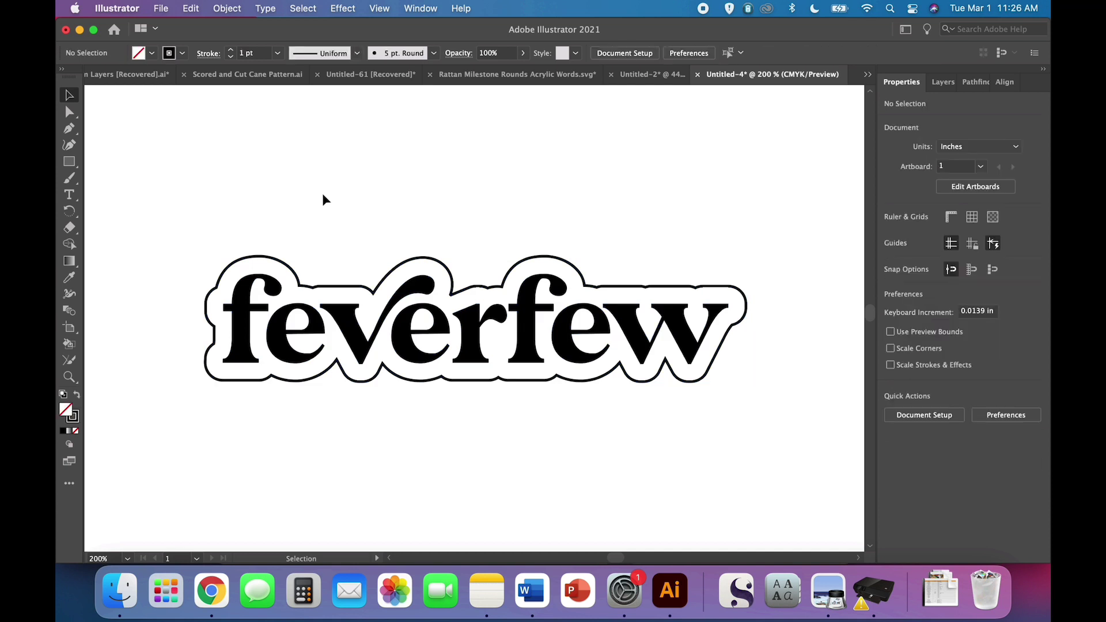
click(346, 285)
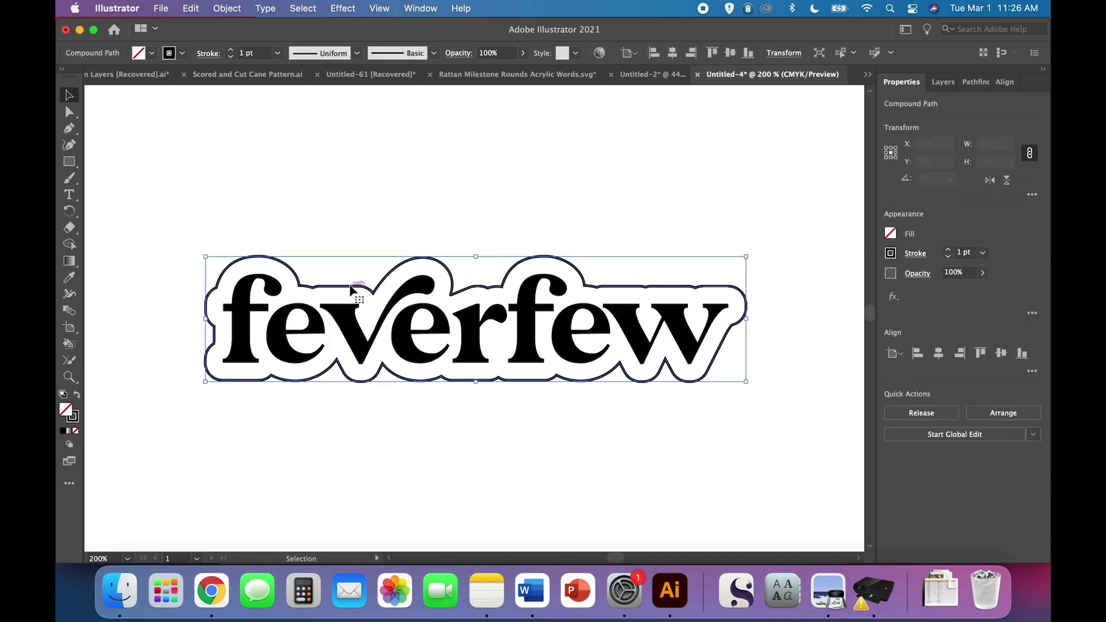
click(337, 239)
click(364, 355)
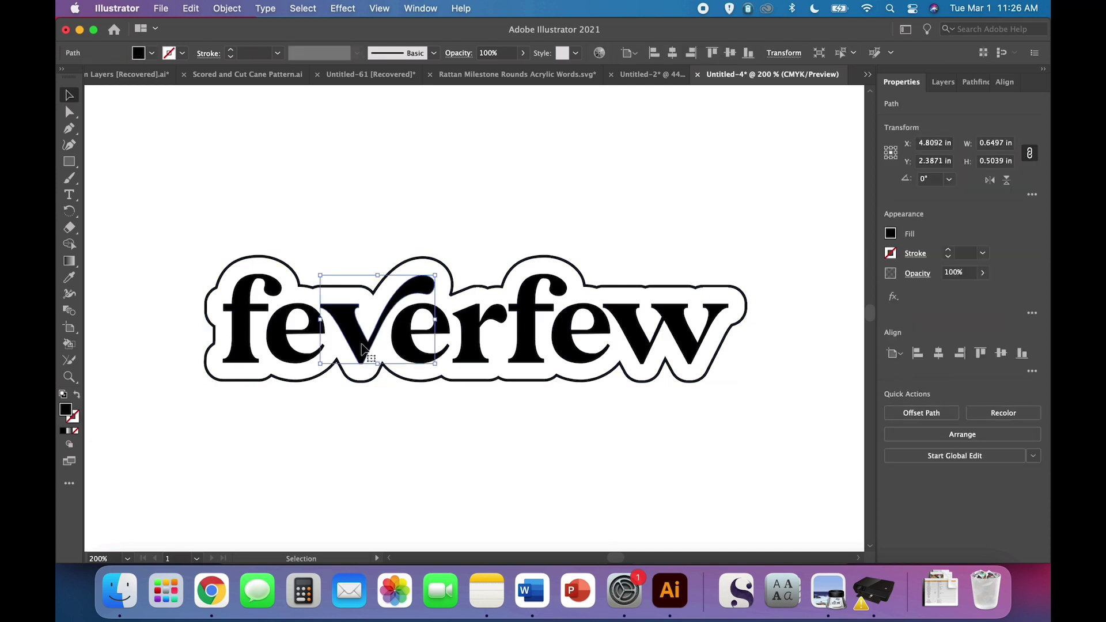
click(379, 438)
click(251, 359)
click(340, 409)
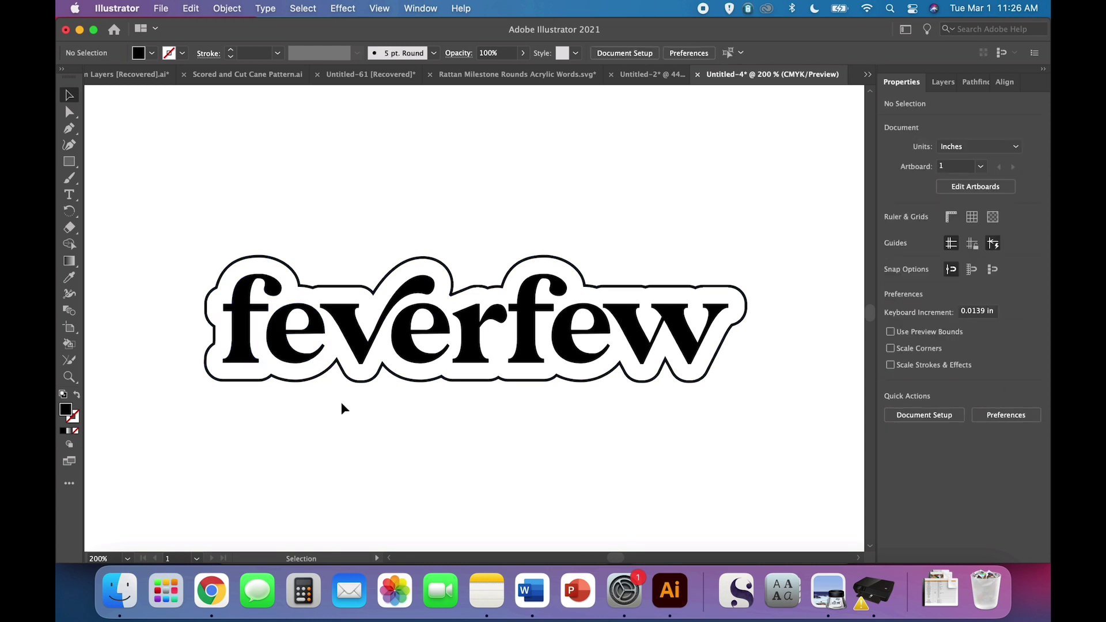
- Select all letters matching the first f, unite them into one group, and check that lettering and outline select separately
click(243, 339)
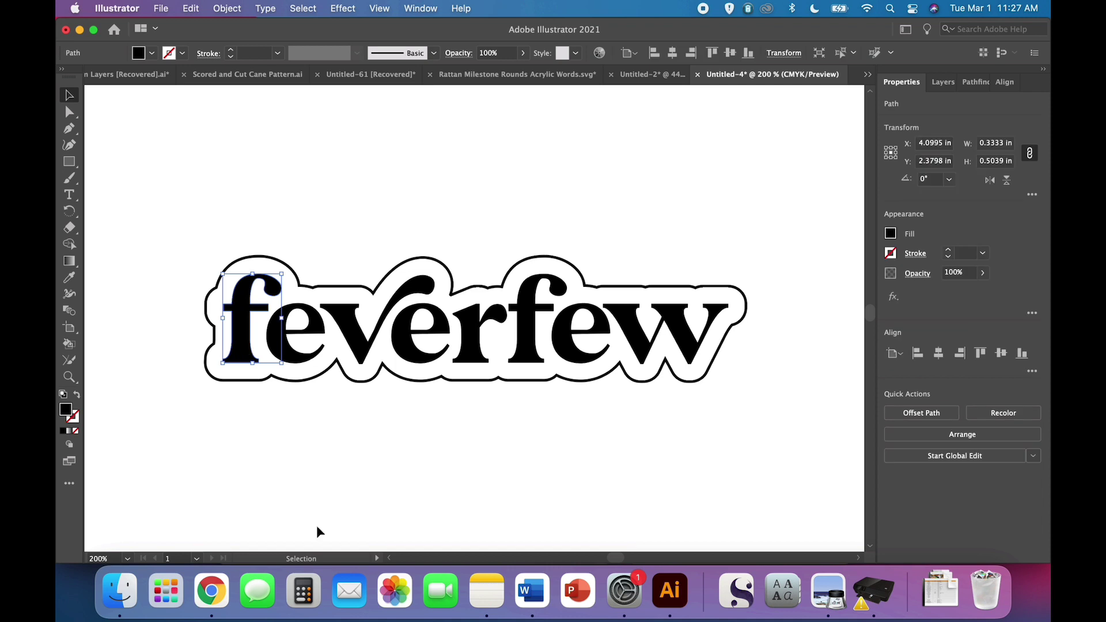
click(299, 7)
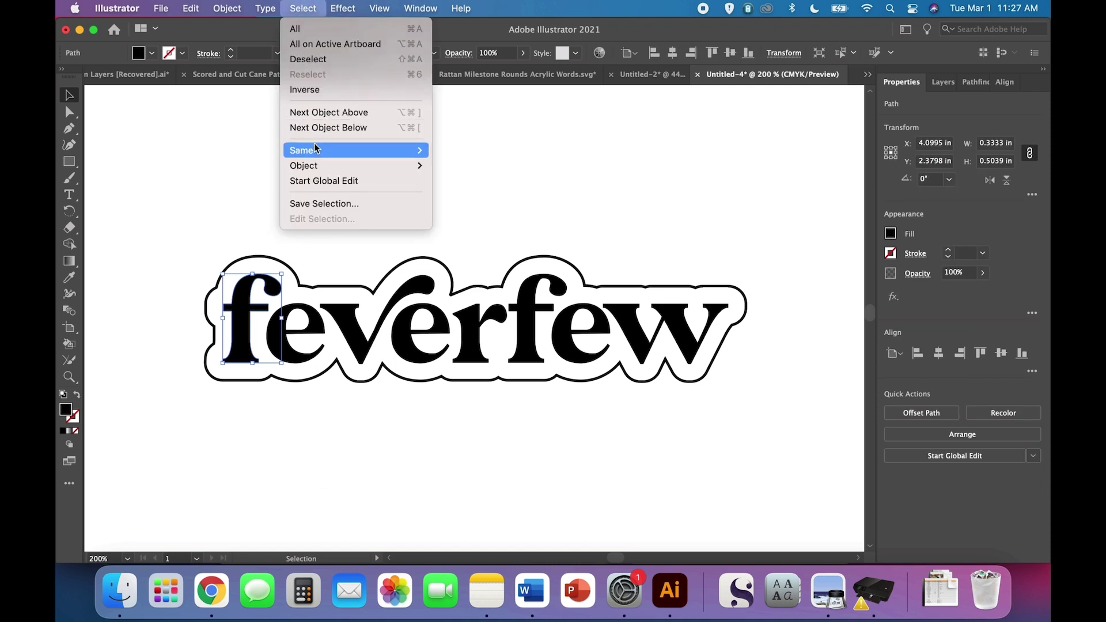
mouse_move(316, 151)
click(456, 211)
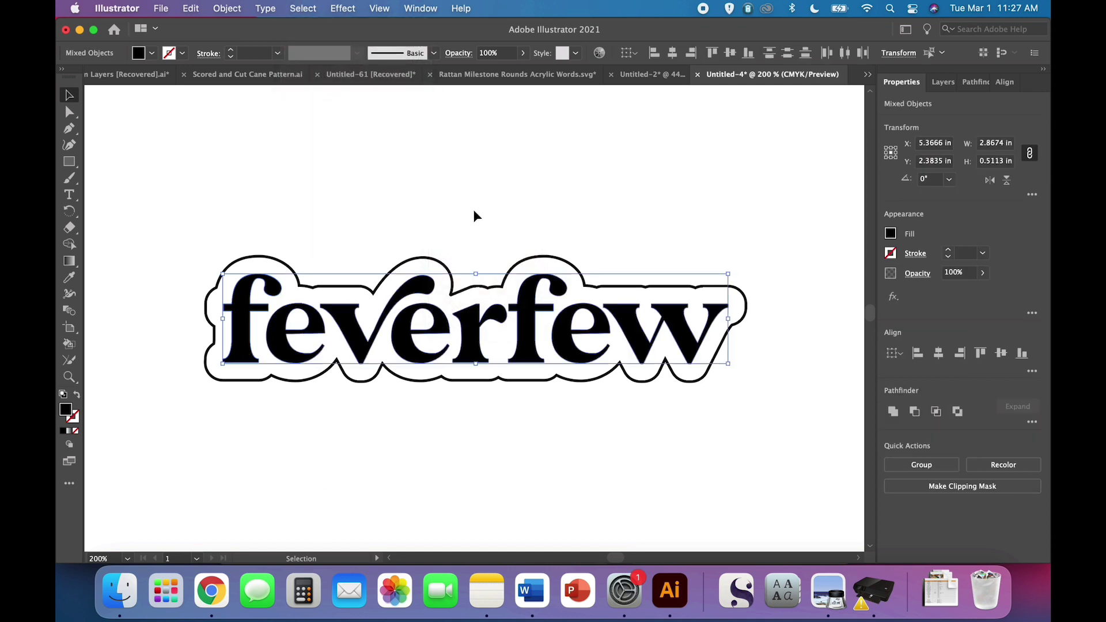
click(894, 413)
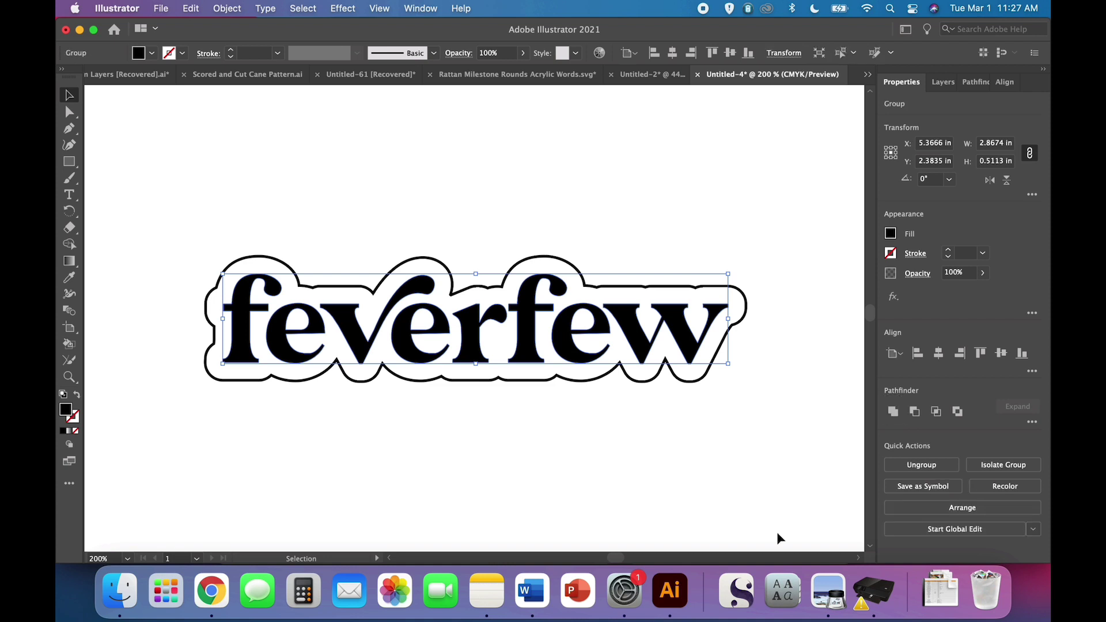
click(778, 534)
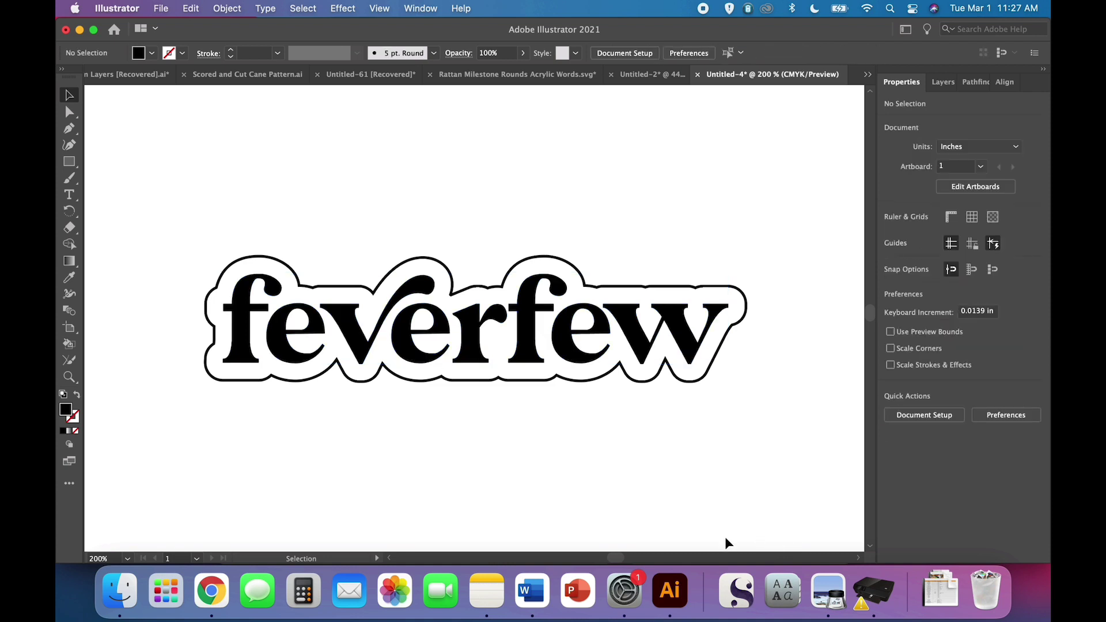
click(472, 348)
click(472, 396)
click(471, 381)
click(497, 506)
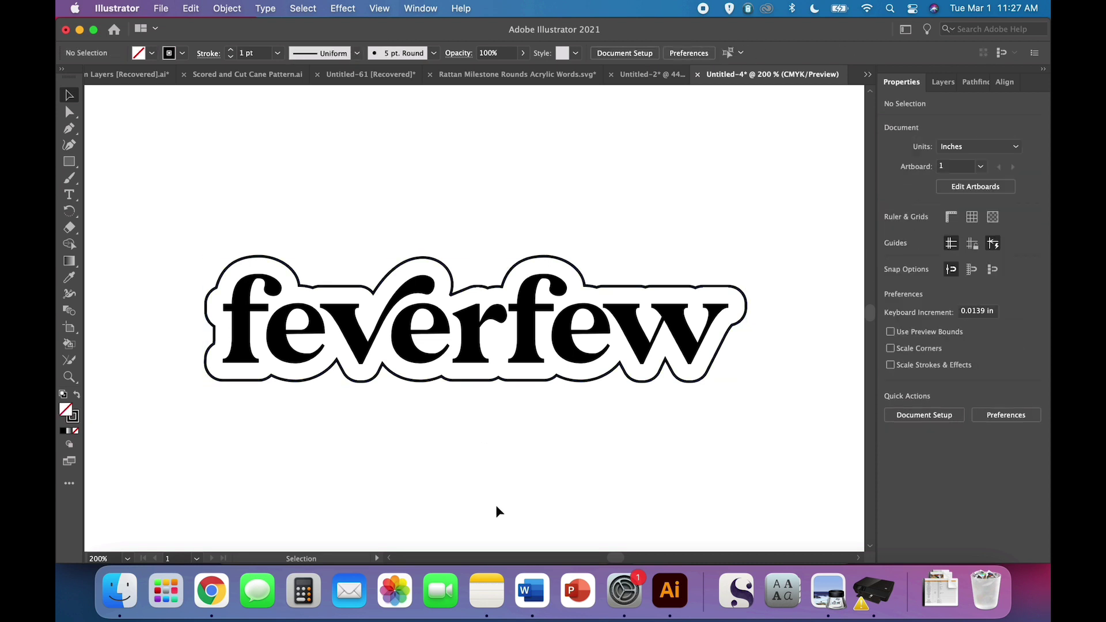
- Draw a narrow vertical rectangle about 0.11 by 1.3 in down from the backing outline's bottom edge, beneath the r
scroll(496, 504, down, 5)
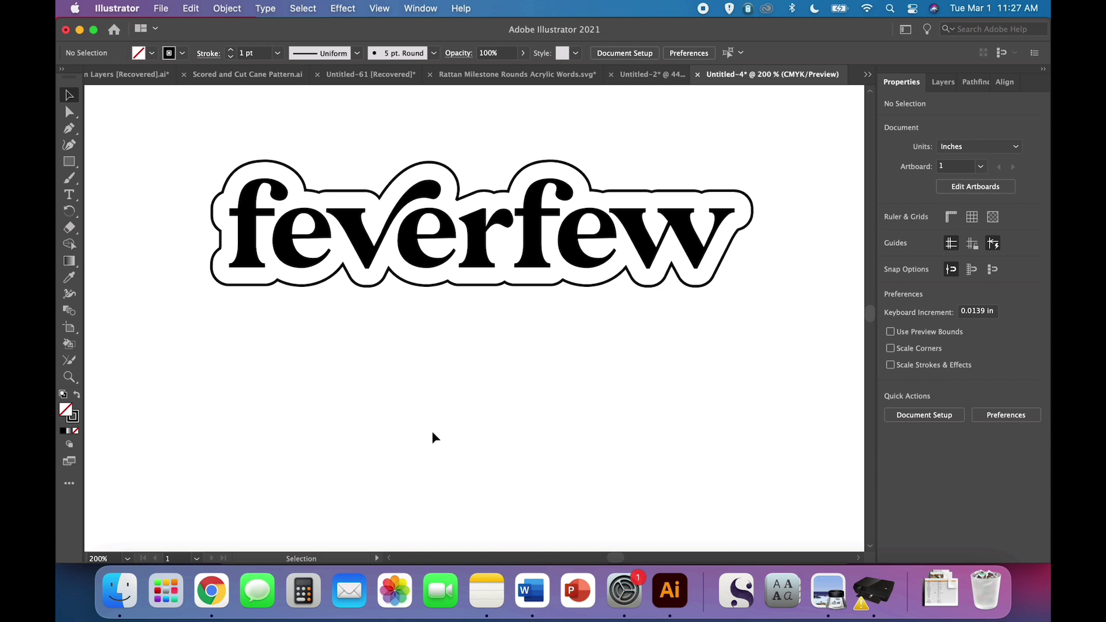
click(69, 162)
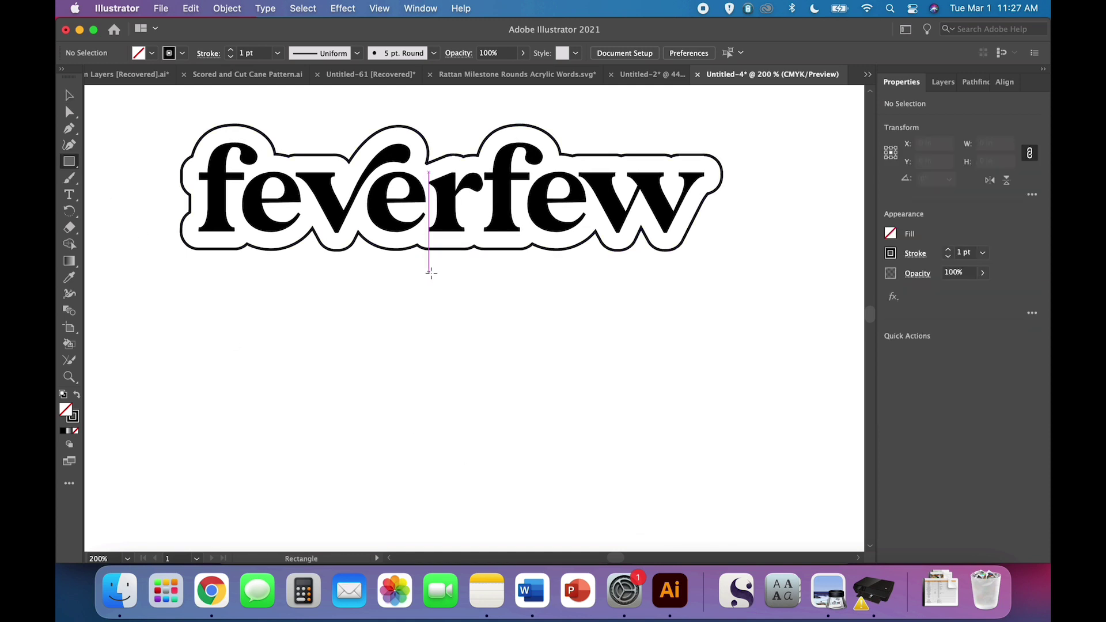
click(69, 164)
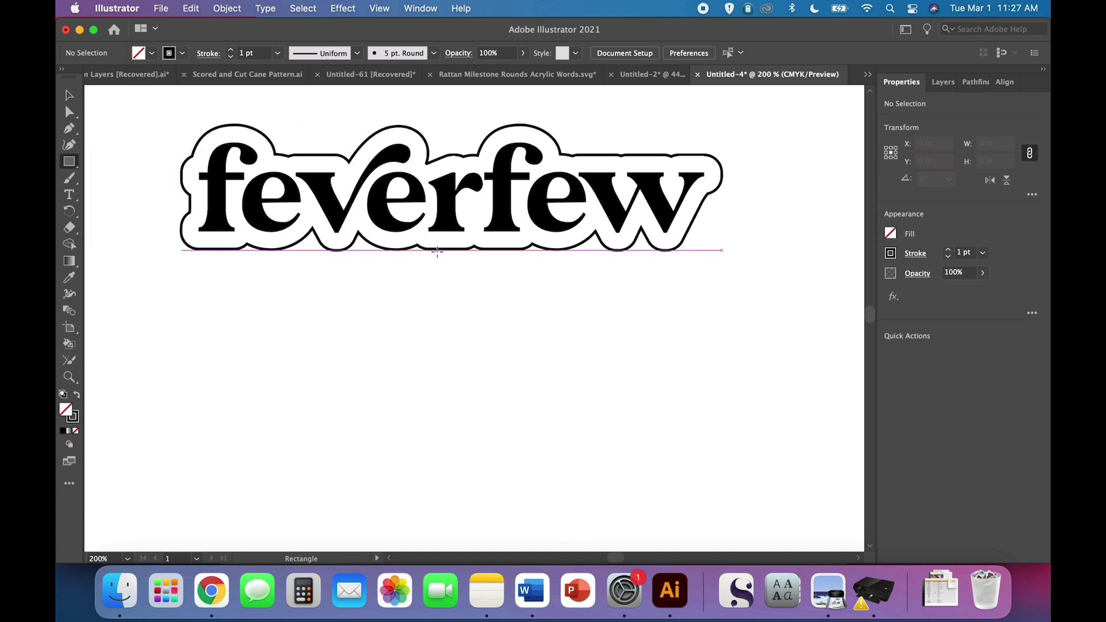
drag(437, 251, 457, 478)
key(super+minus)
key(super+minus)
key(super+minus)
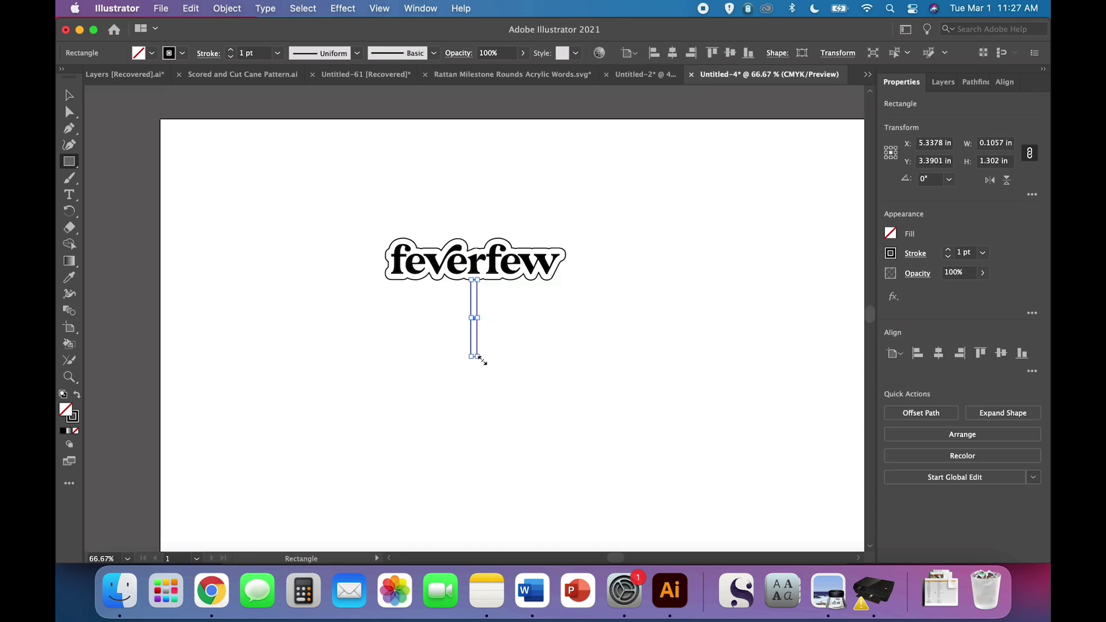
- Stretch the rectangle's bottom edge downward to make the stake about 2.13 in long
key(super+plus)
key(super+plus)
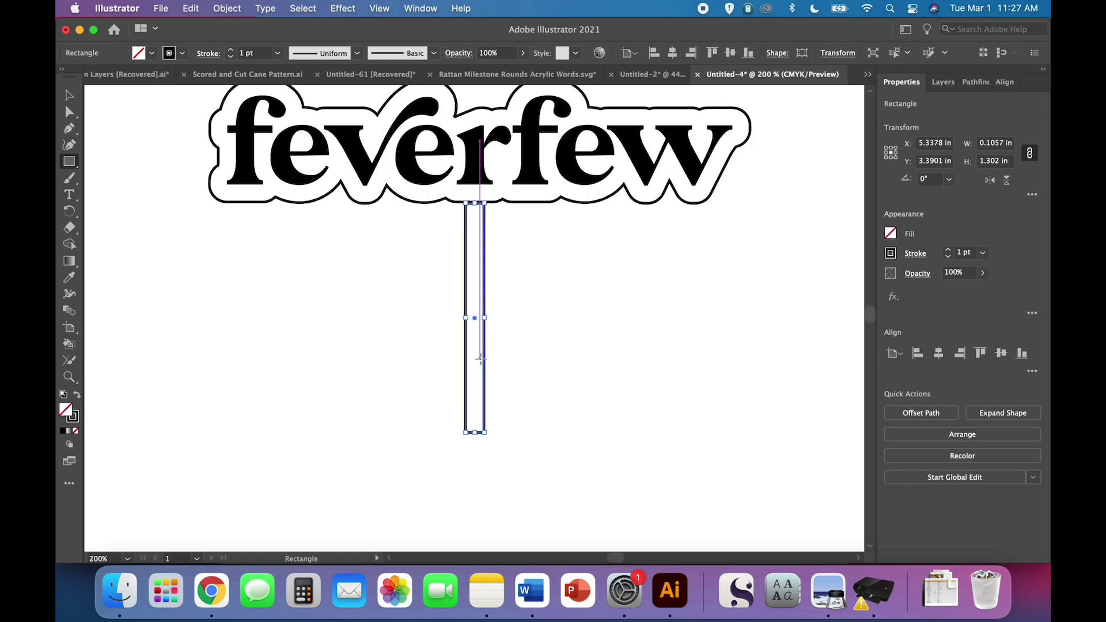
key(super+plus)
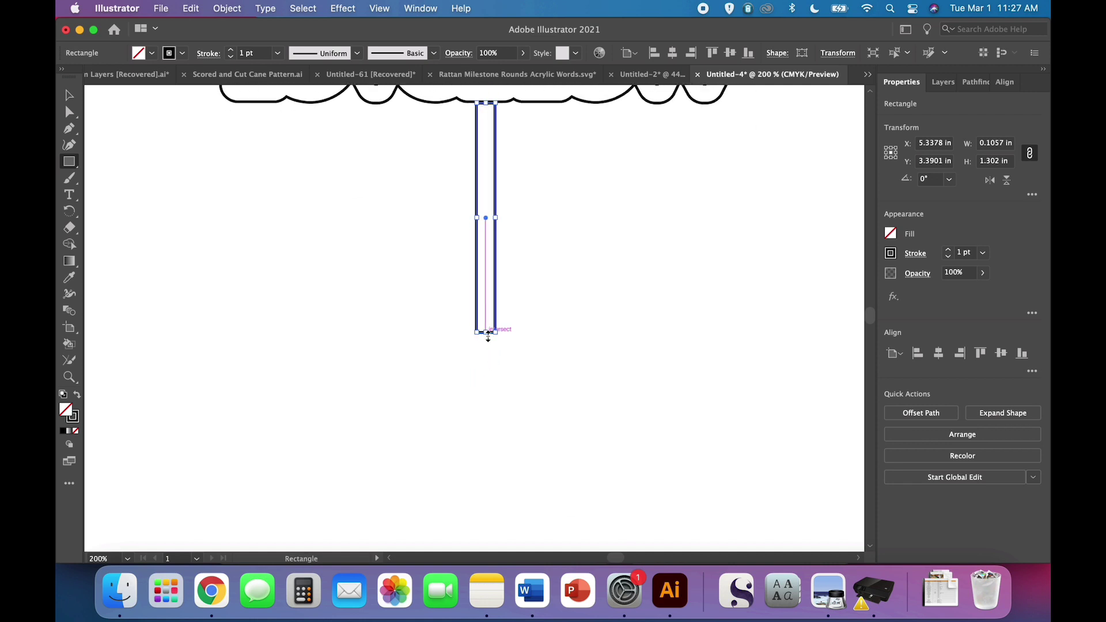
drag(488, 334, 489, 478)
key(super+1)
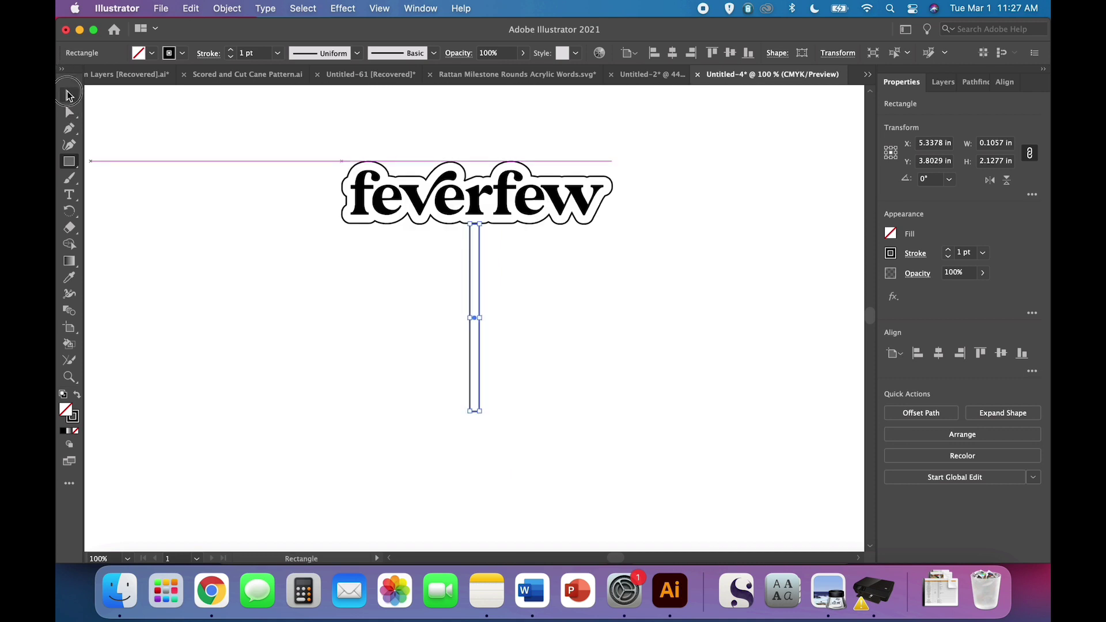
- Move the stake rectangle up slightly so its top end overlaps the bottom edge of the backing outline
click(68, 94)
click(356, 385)
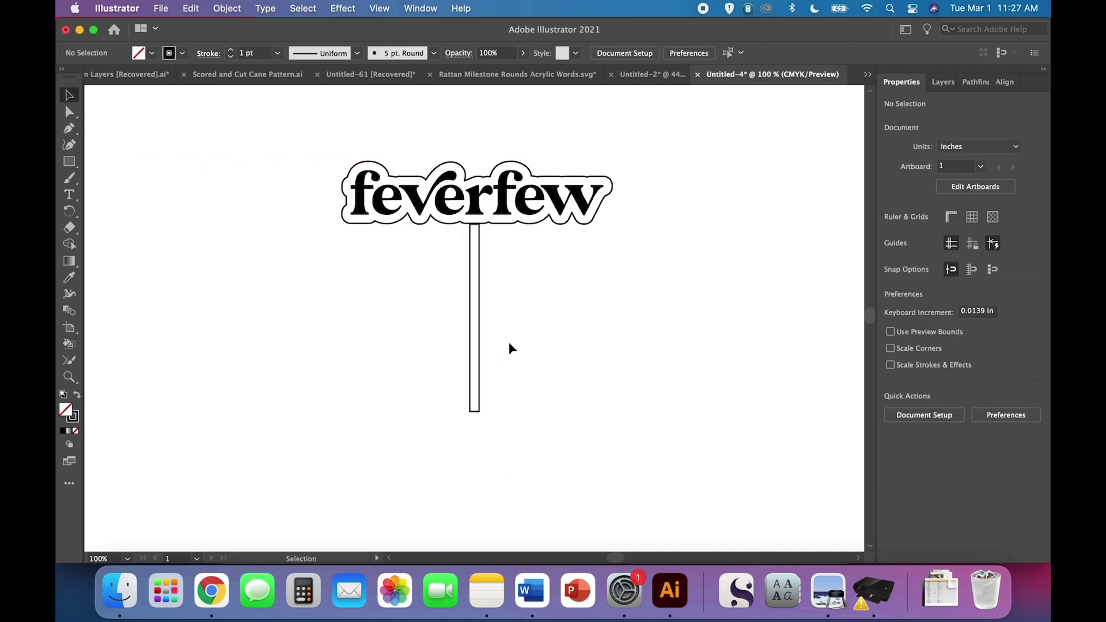
click(480, 359)
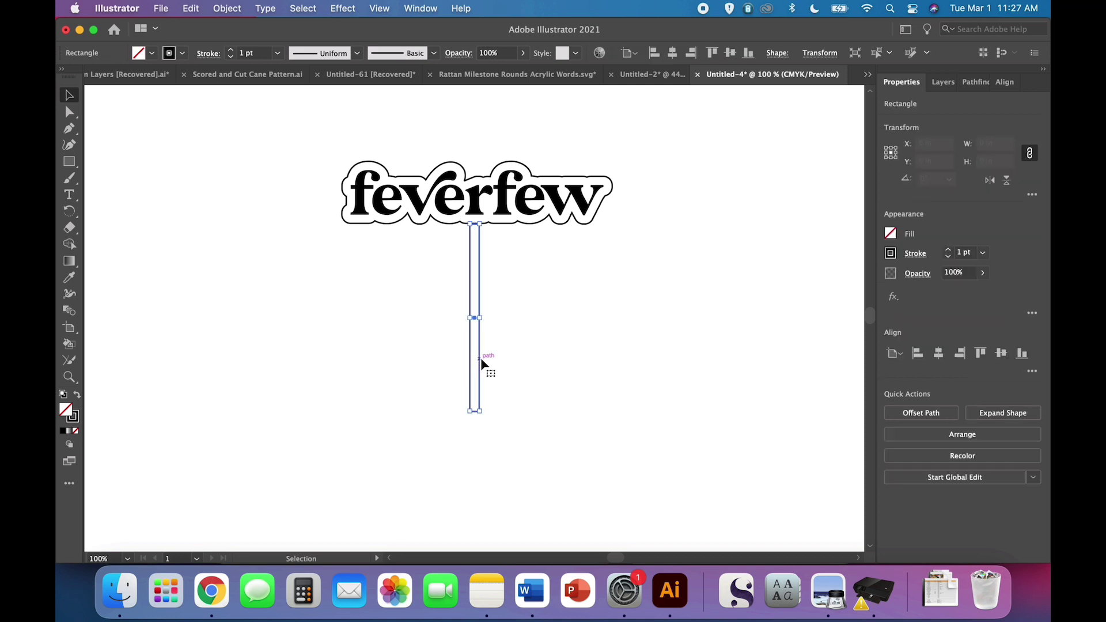
click(519, 372)
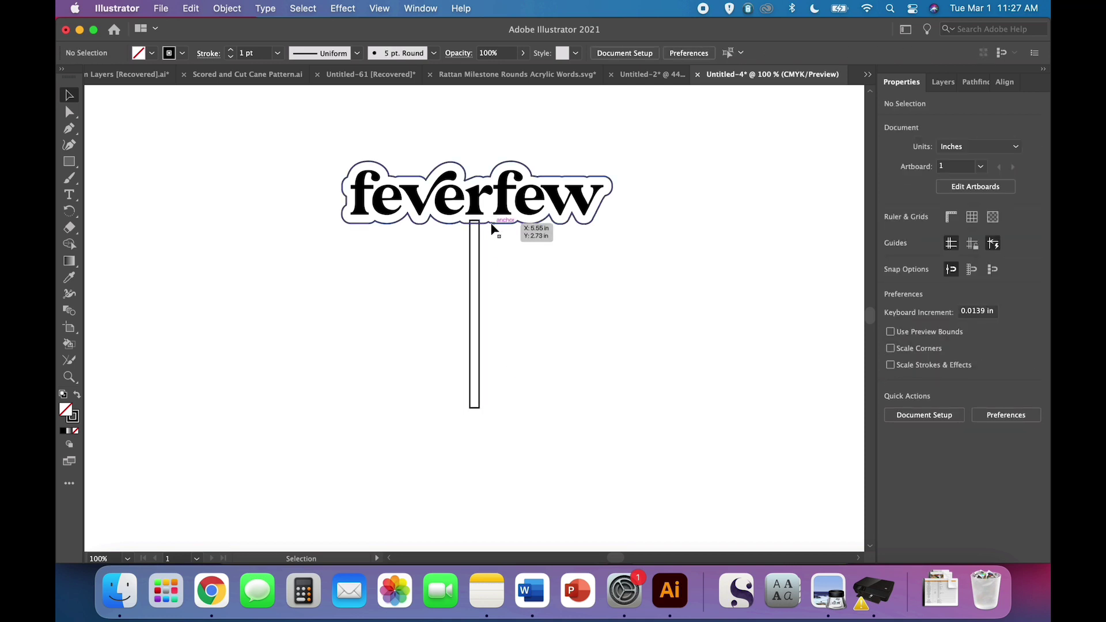
click(493, 229)
click(538, 369)
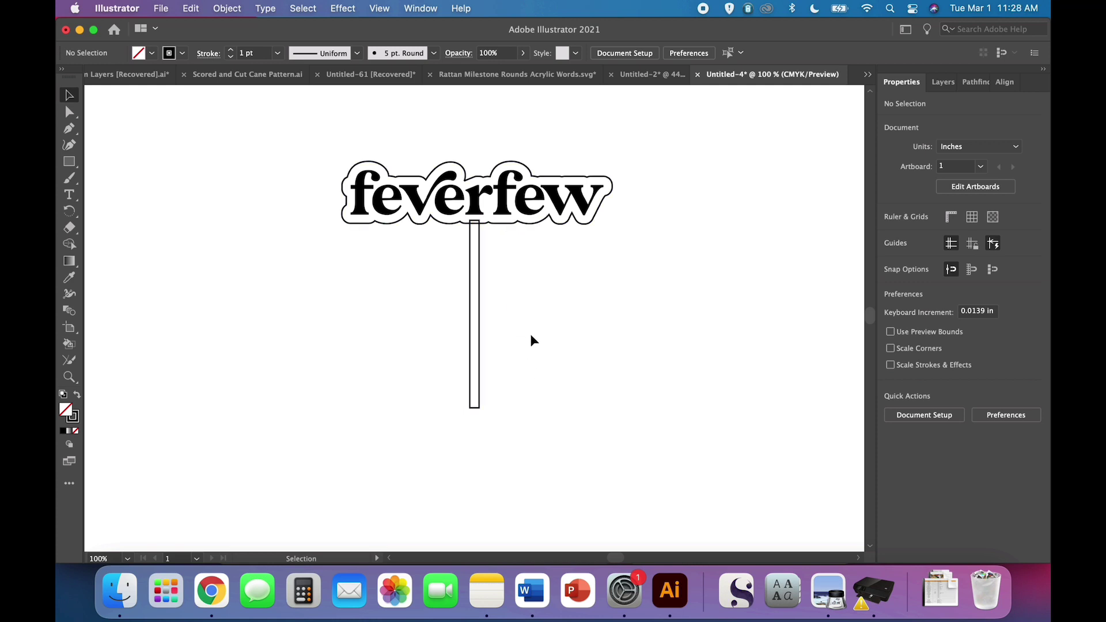
- Create a three-sided polygon with a 0.6944 in radius beside the stake and flip it vertically so it points downward
click(70, 164)
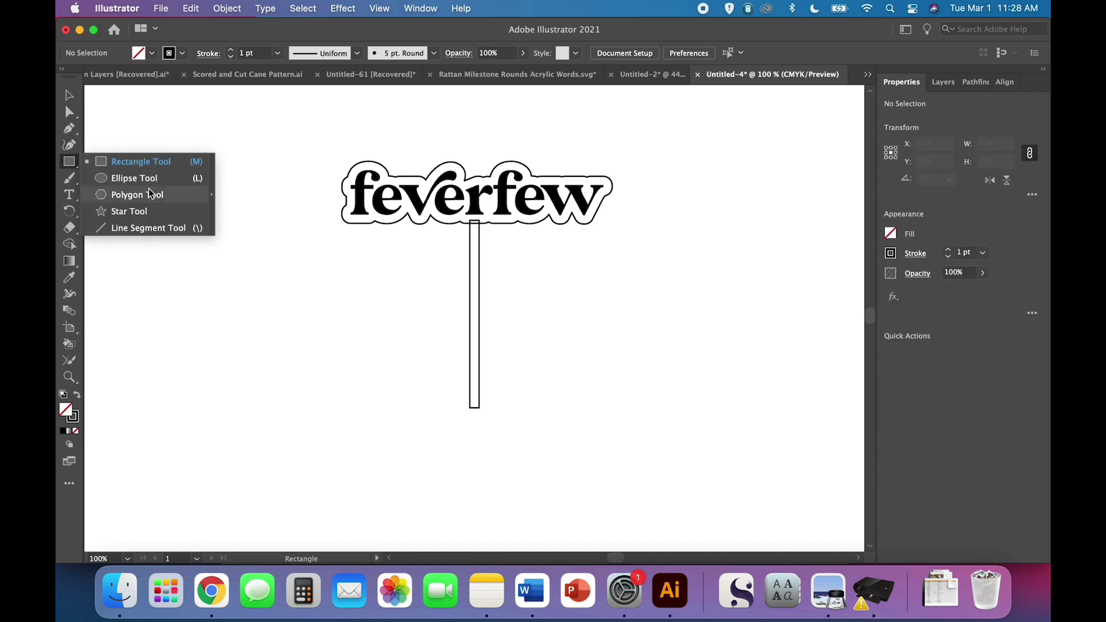
click(149, 199)
click(340, 384)
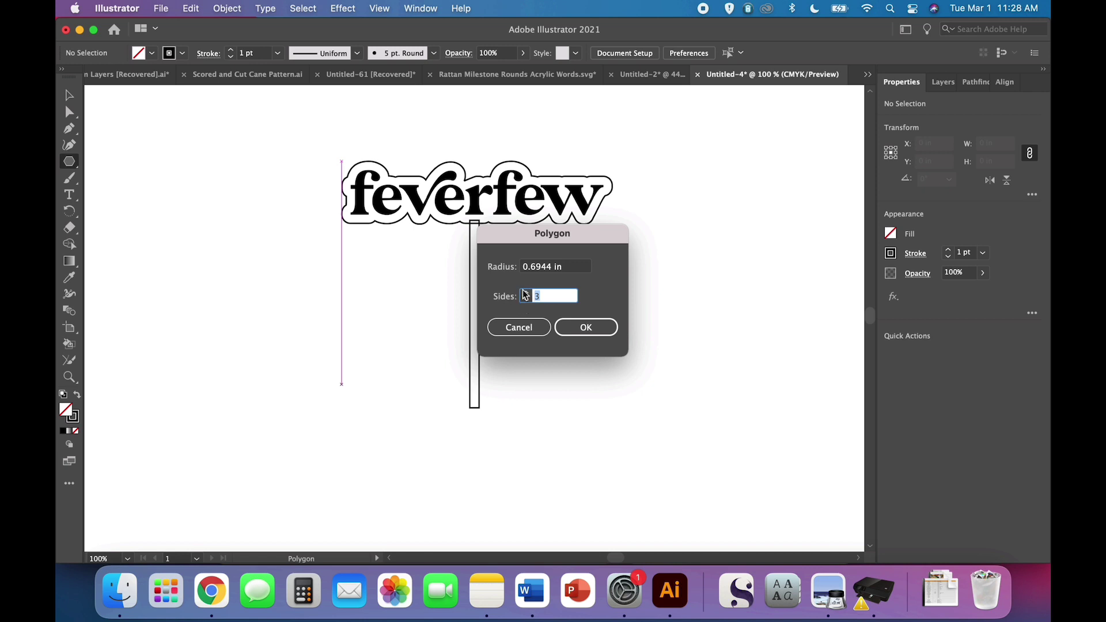
click(603, 333)
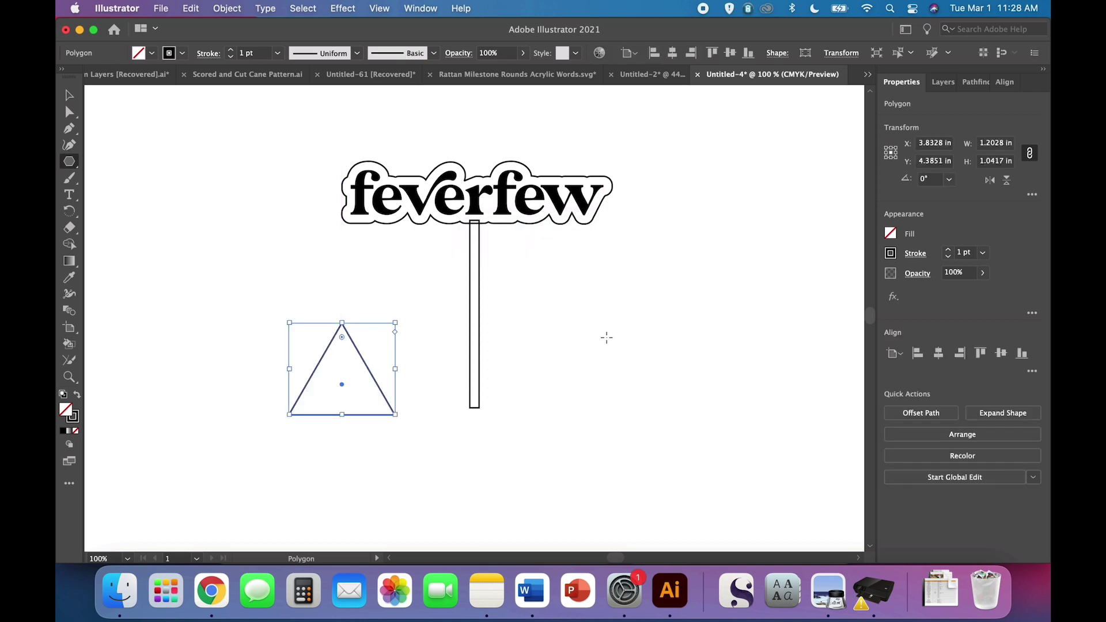
click(1008, 184)
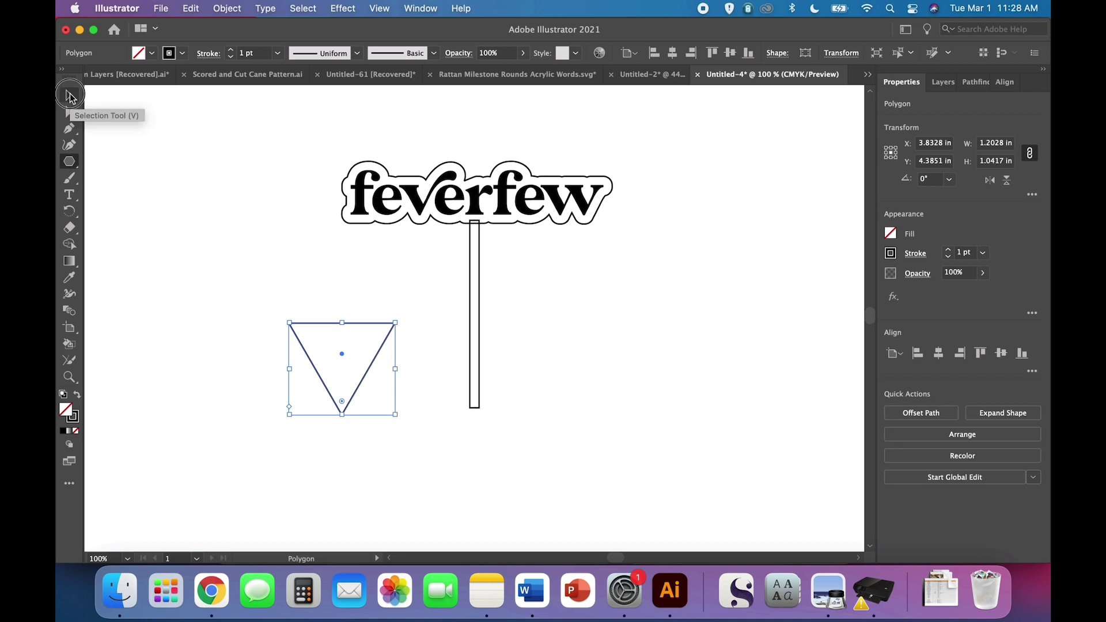
- Move the triangle to the stake's bottom end and scale it down proportionally to about 0.17 in wide
click(70, 96)
drag(342, 352, 472, 436)
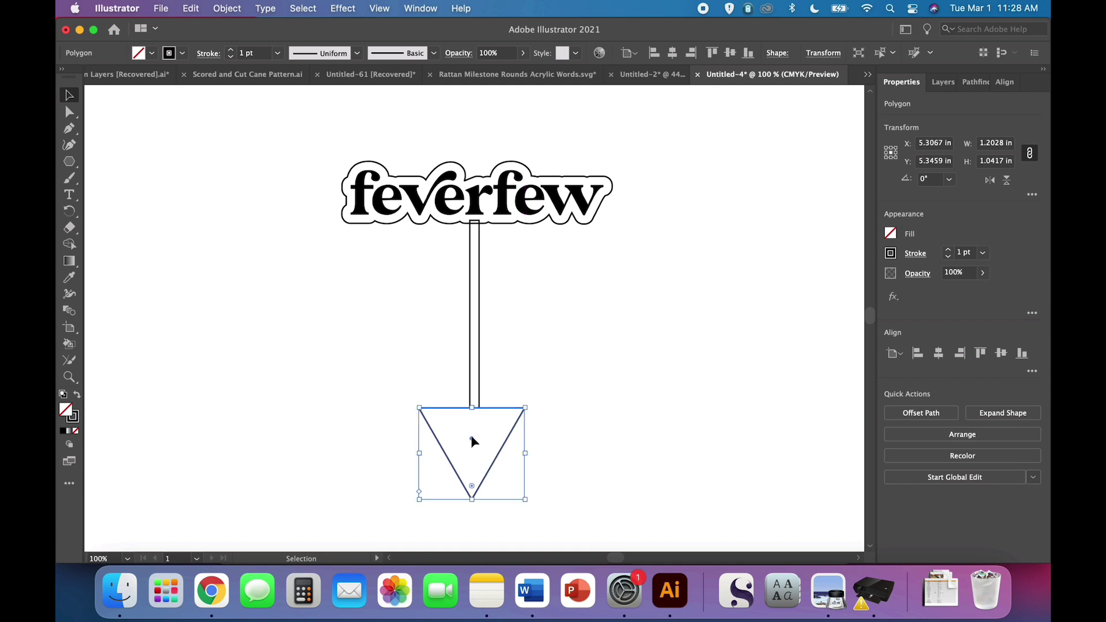
key(a)
key(super+equal)
key(v)
key(super+equal)
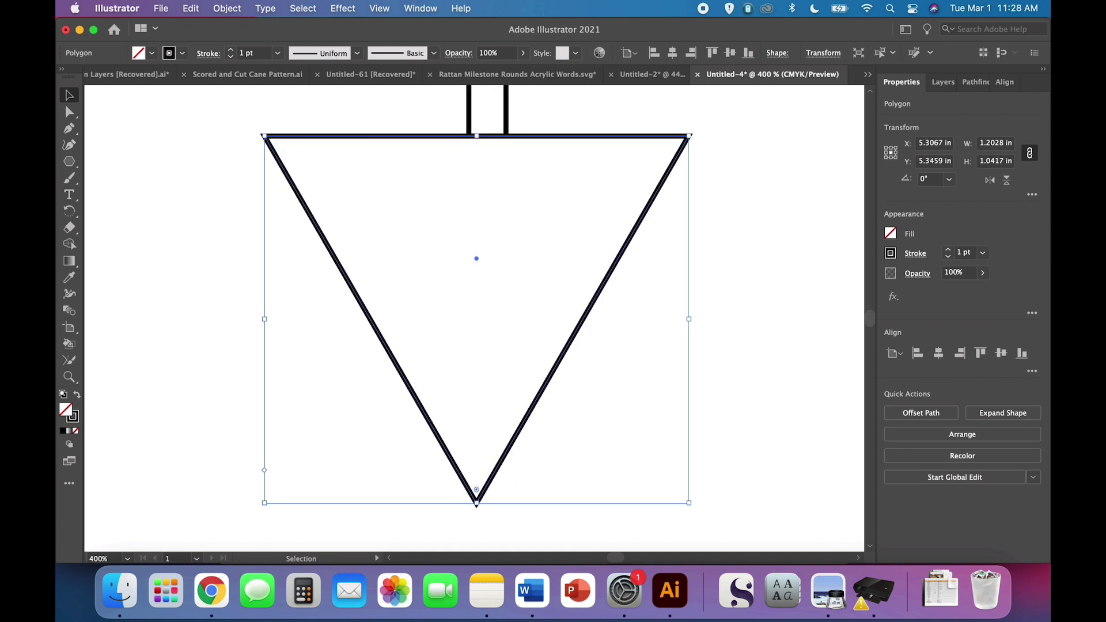
drag(477, 507, 481, 326)
key(super+z)
click(476, 503)
drag(476, 503, 479, 188)
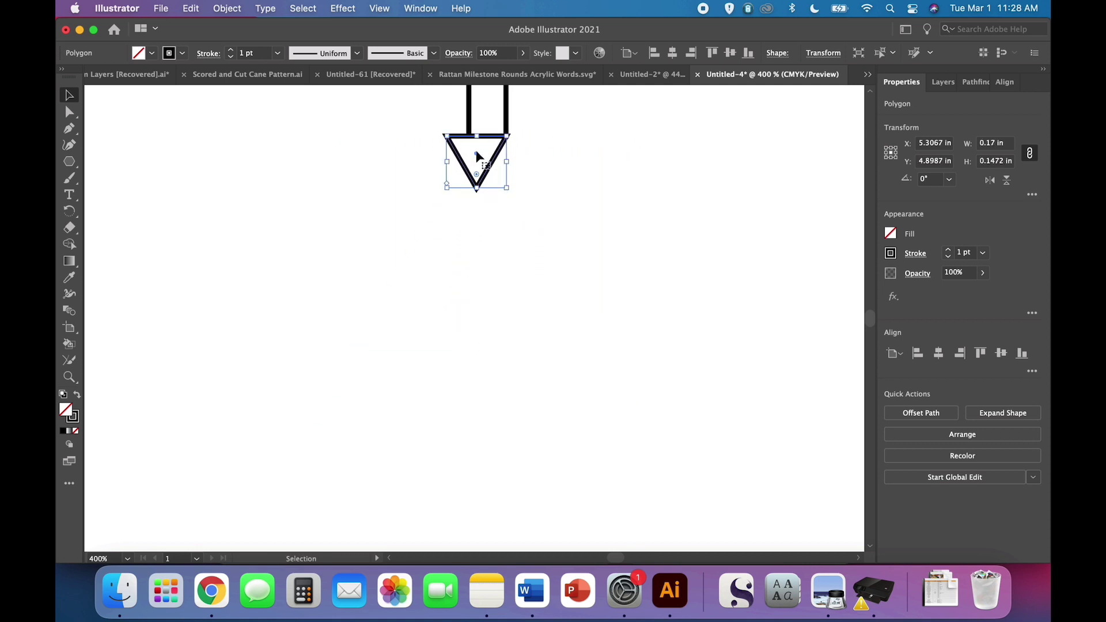
- Line up the triangle's left corner with the stake's left edge and scale it to the stake's width, about 0.106 in
drag(476, 150, 500, 156)
key(super+equal)
key(super+equal)
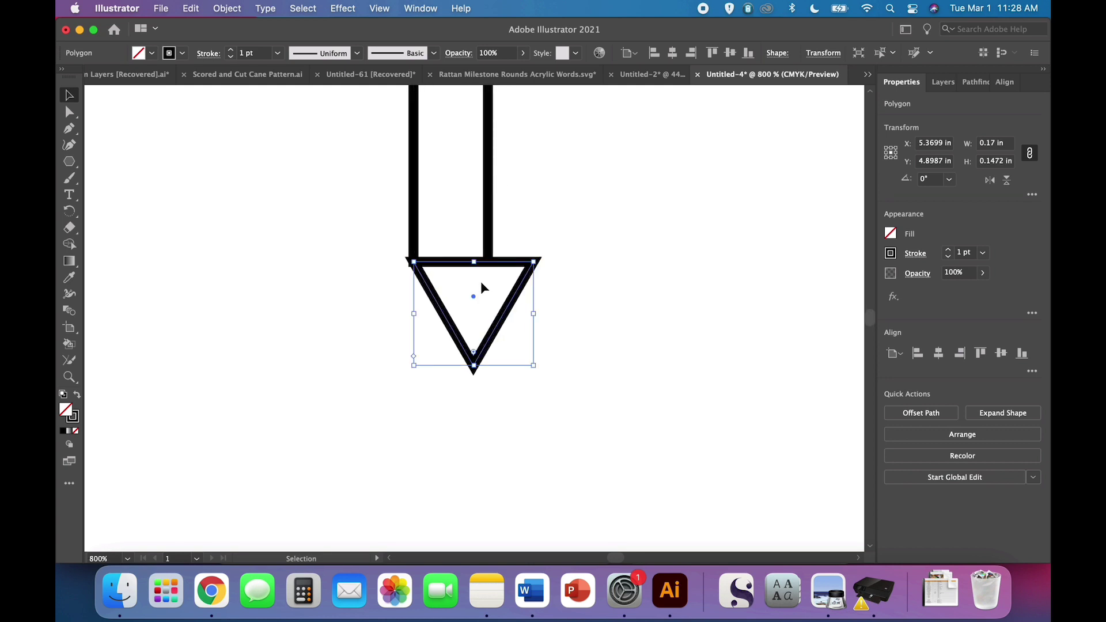
mouse_move(475, 301)
mouse_down()
mouse_move(430, 303)
mouse_move(482, 355)
mouse_move(483, 309)
mouse_move(459, 298)
mouse_move(486, 299)
mouse_move(474, 300)
mouse_up()
drag(535, 313, 489, 314)
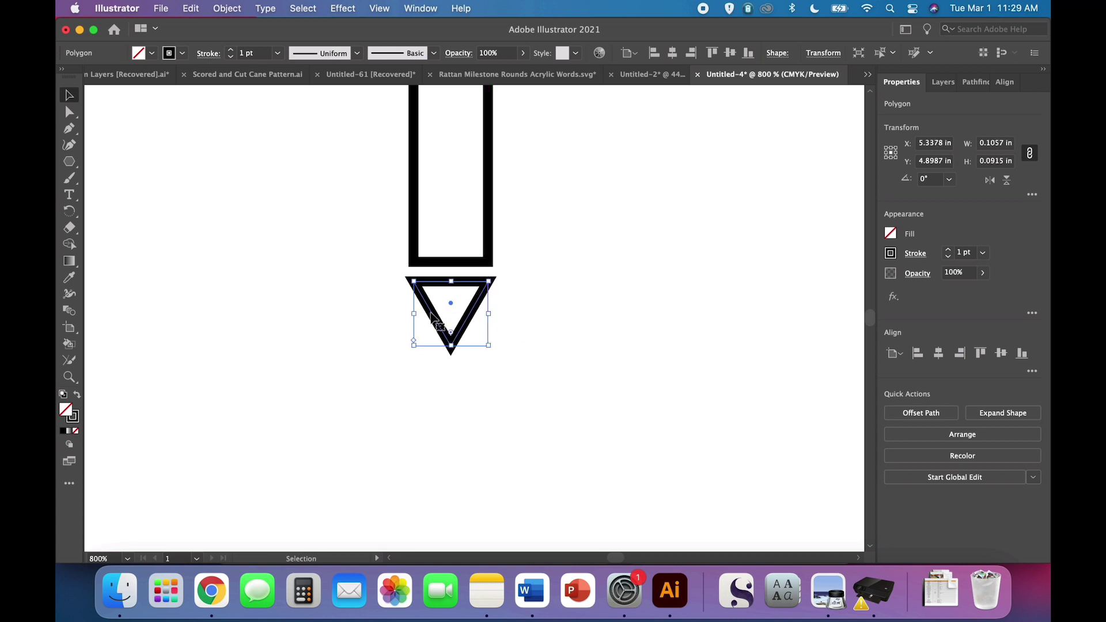
- Move the triangle up so its flat top edge sits exactly on the stake's bottom edge
drag(411, 317, 451, 283)
key(a)
key(super+equal)
key(v)
key(super+equal)
key(super+equal)
key(super+equal)
scroll(451, 282, up, 2)
mouse_move(462, 315)
mouse_down()
mouse_move(452, 327)
mouse_move(460, 312)
mouse_up()
click(475, 301)
drag(521, 265, 464, 153)
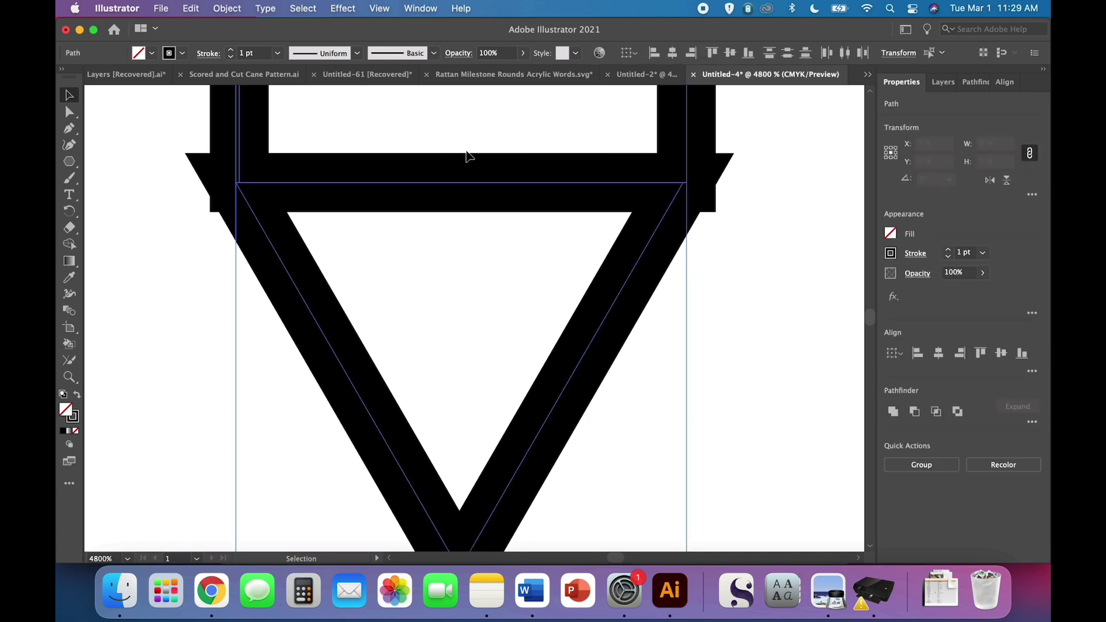
click(708, 314)
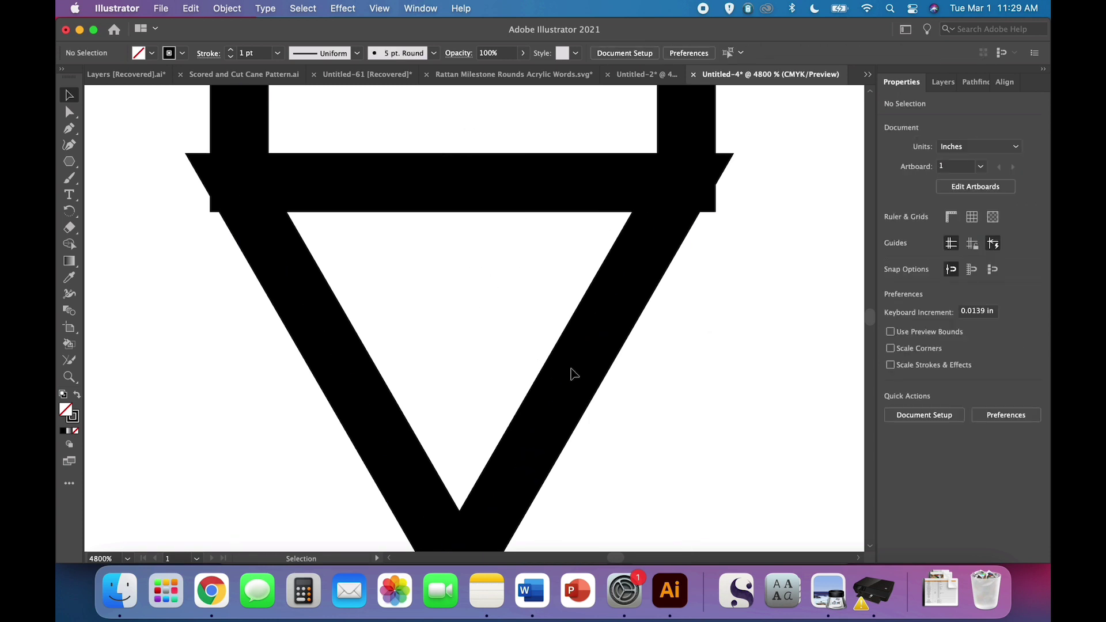
- Select the whole design and align the lettering, backing outline, stake and triangle by their horizontal centers
key(super+minus)
key(super+minus)
key(super+minus)
key(super+minus)
key(super+minus)
key(super+minus)
key(super+minus)
key(super+minus)
key(super+minus)
key(super+minus)
scroll(571, 373, up, 5)
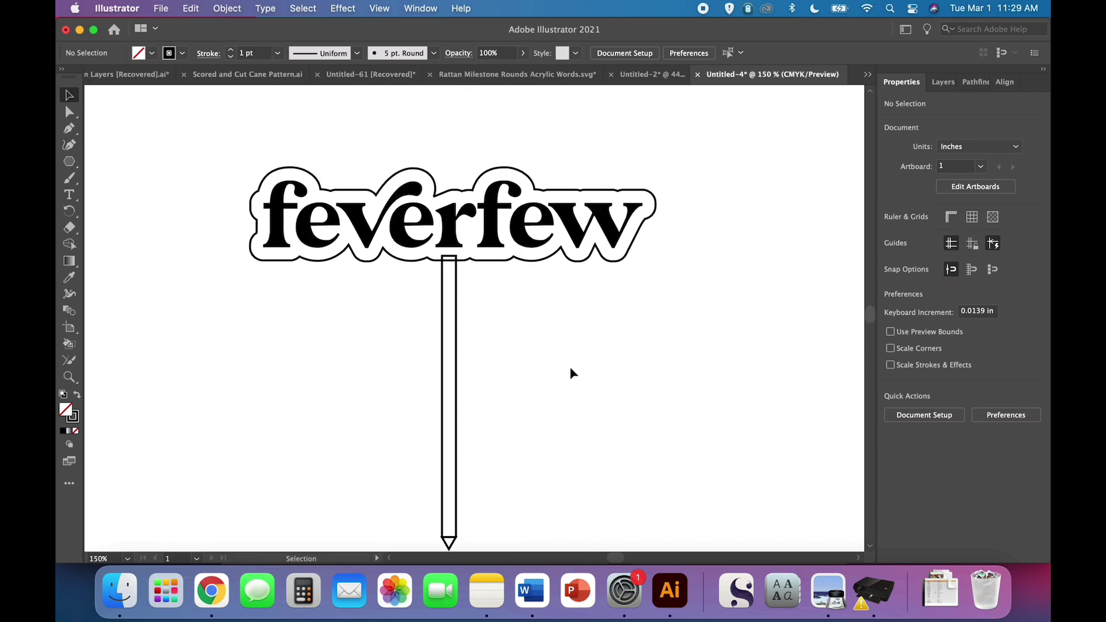
key(super+a)
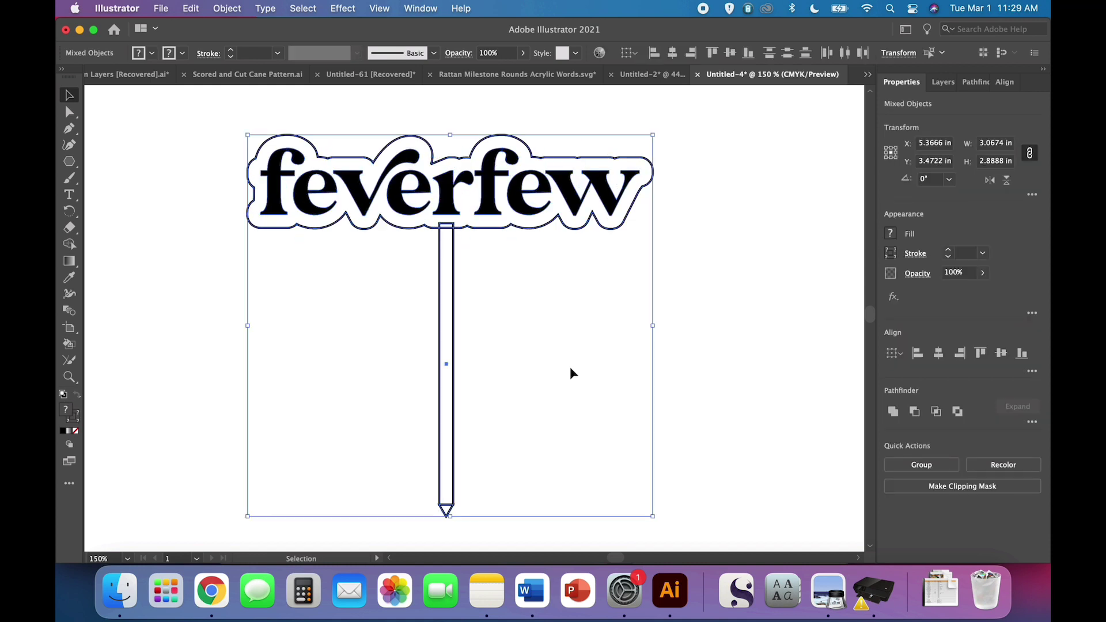
click(939, 354)
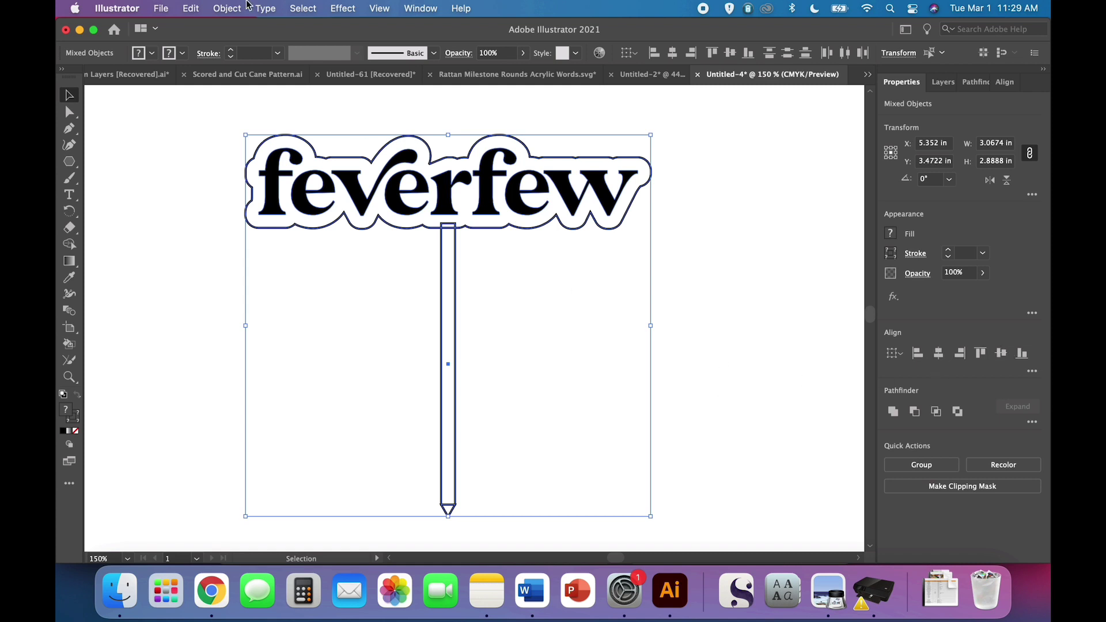
click(221, 9)
click(220, 9)
click(720, 250)
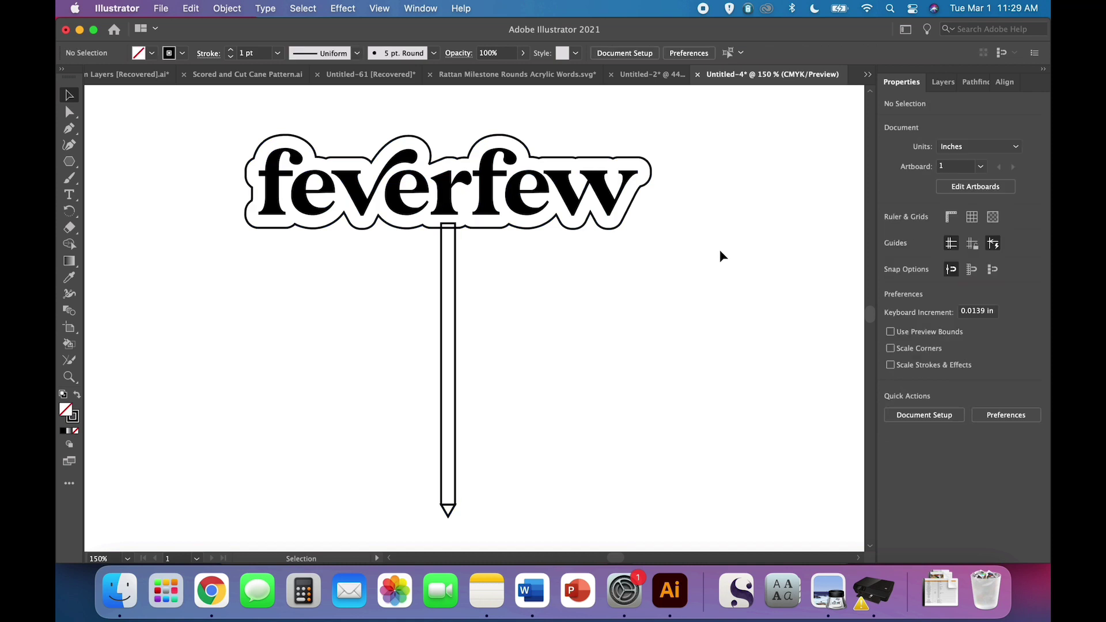
- Select the triangle and the stake rectangle together and unite them into one pointed stake
click(448, 513)
key(super+equal)
key(super+equal)
key(super+equal)
key(super+equal)
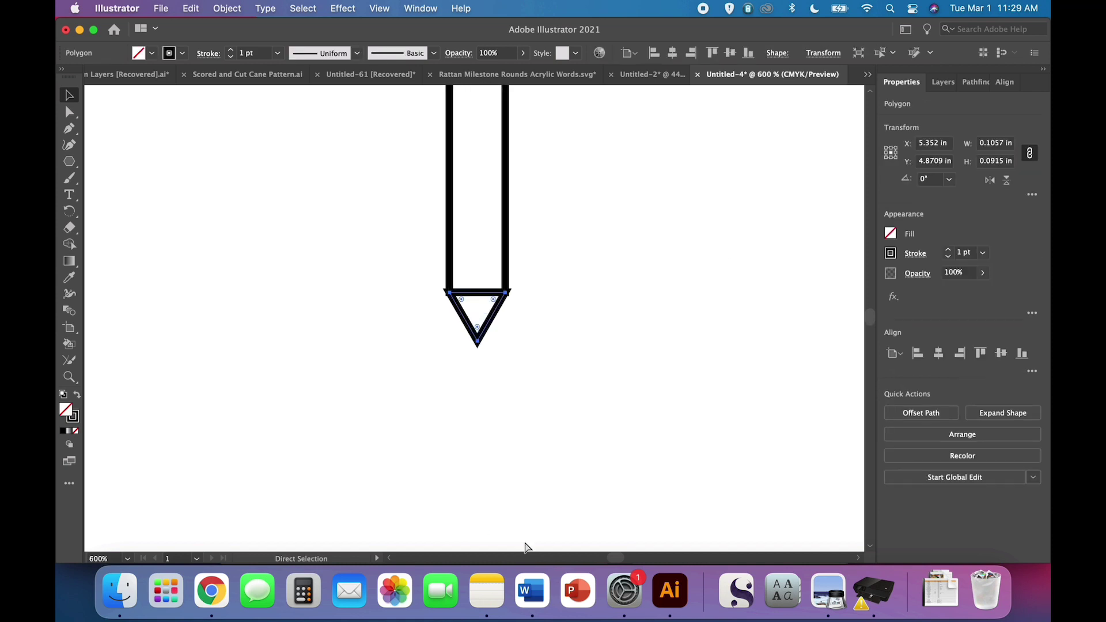
key(super+equal)
key(super+equal)
key(super+equal)
key(super+equal)
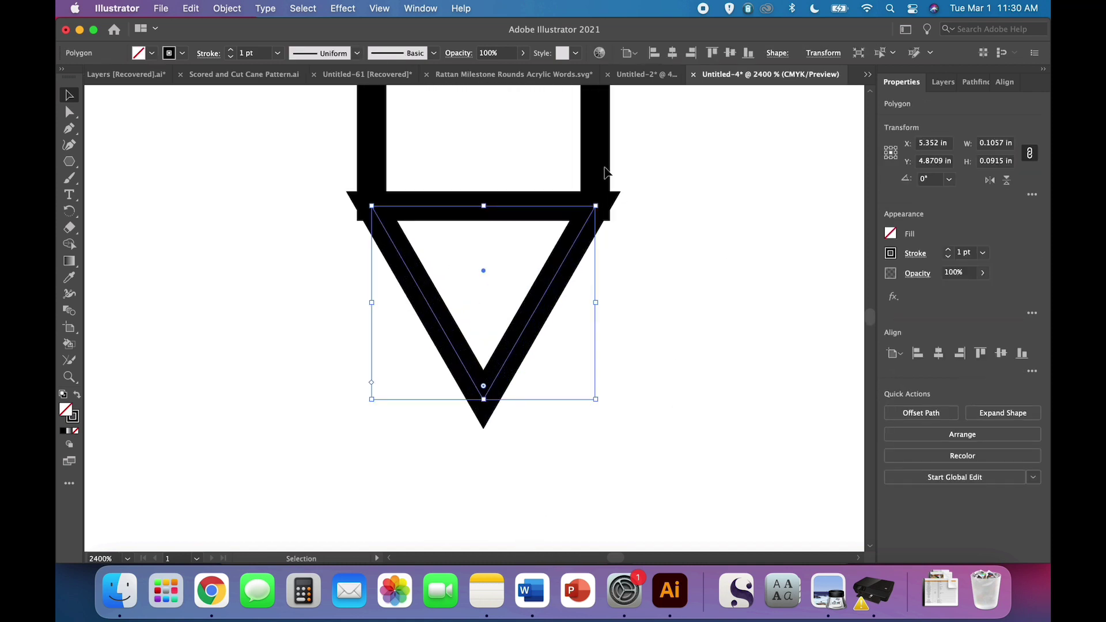
click(688, 254)
drag(690, 289, 345, 172)
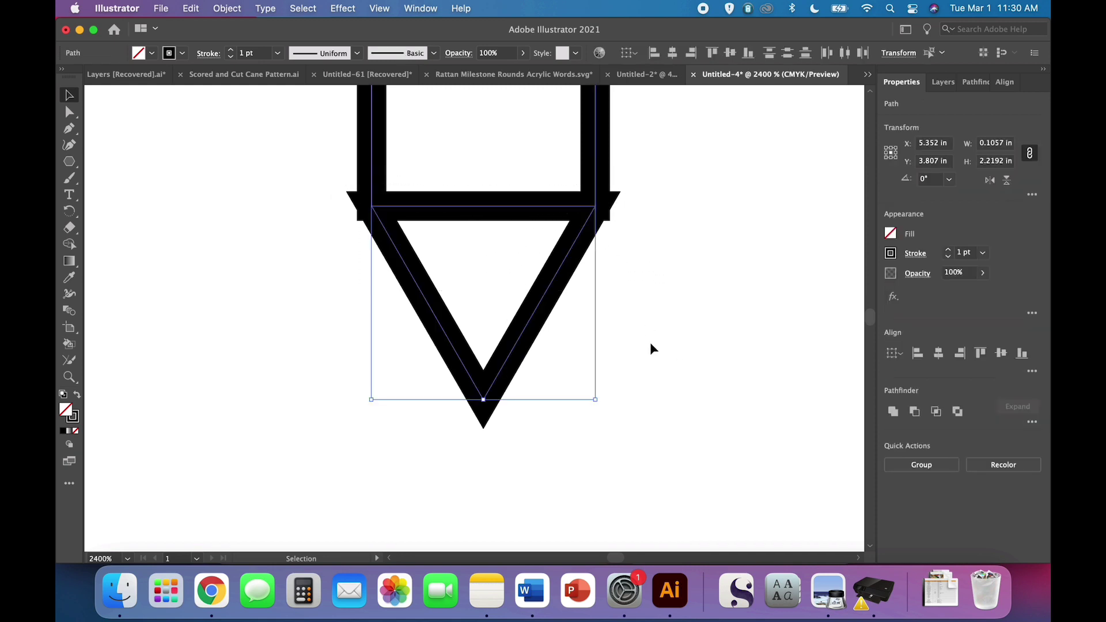
click(650, 342)
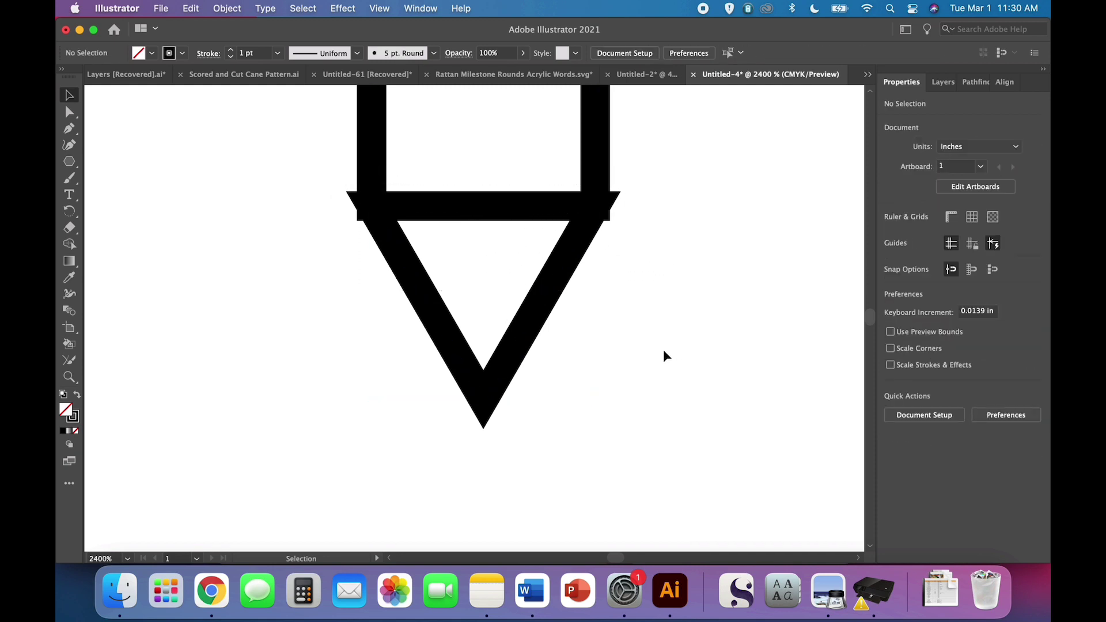
drag(663, 350, 311, 170)
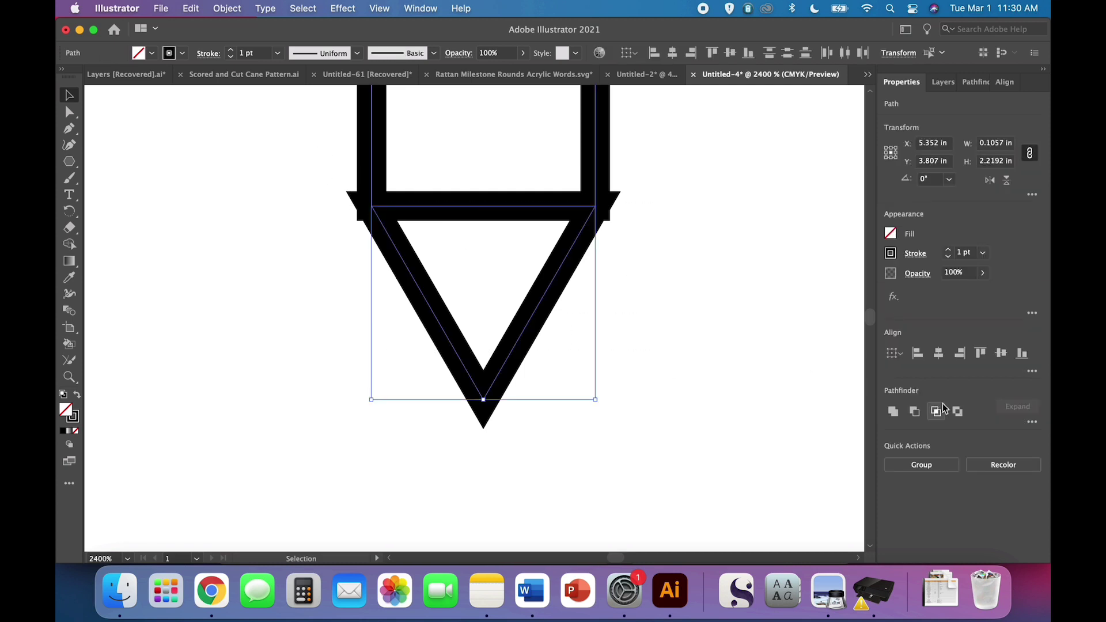
click(895, 412)
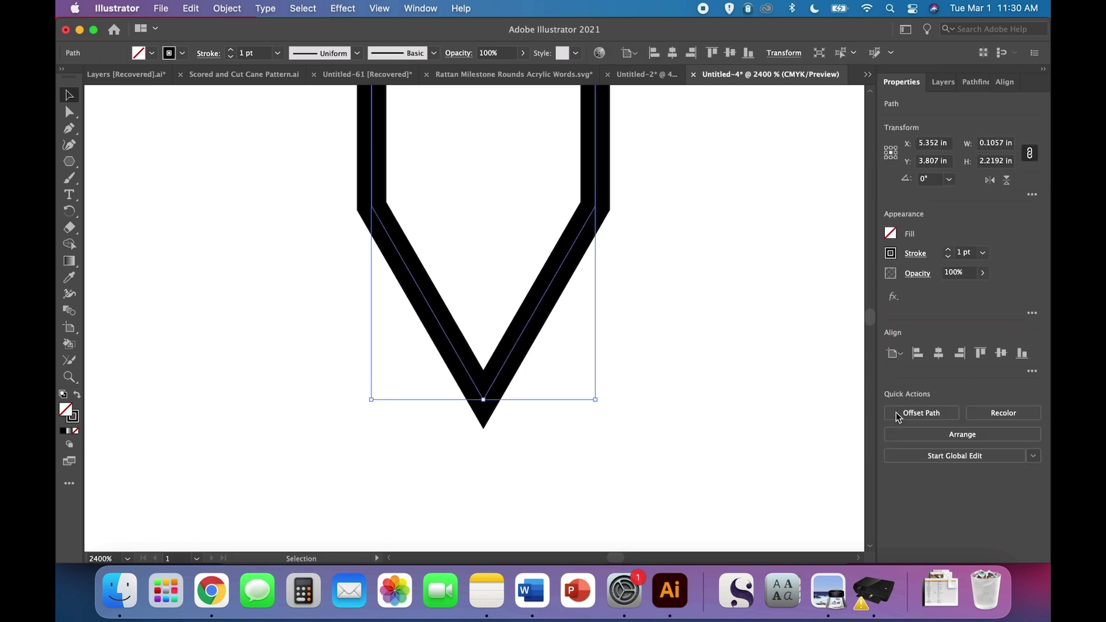
click(674, 286)
- Select the backing outline together with the pointed stake and unite them into a single shape, leaving out the lettering
key(super+minus)
key(super+minus)
key(super+minus)
key(super+minus)
key(super+minus)
key(super+minus)
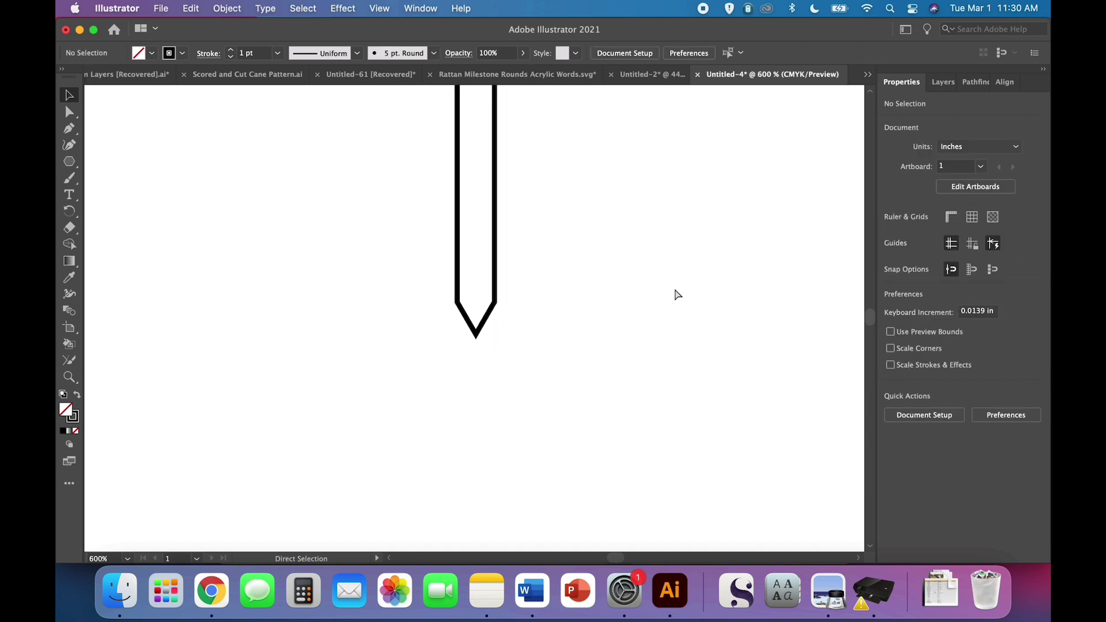
key(super+minus)
key(super+minus)
key(super+minus)
key(super+minus)
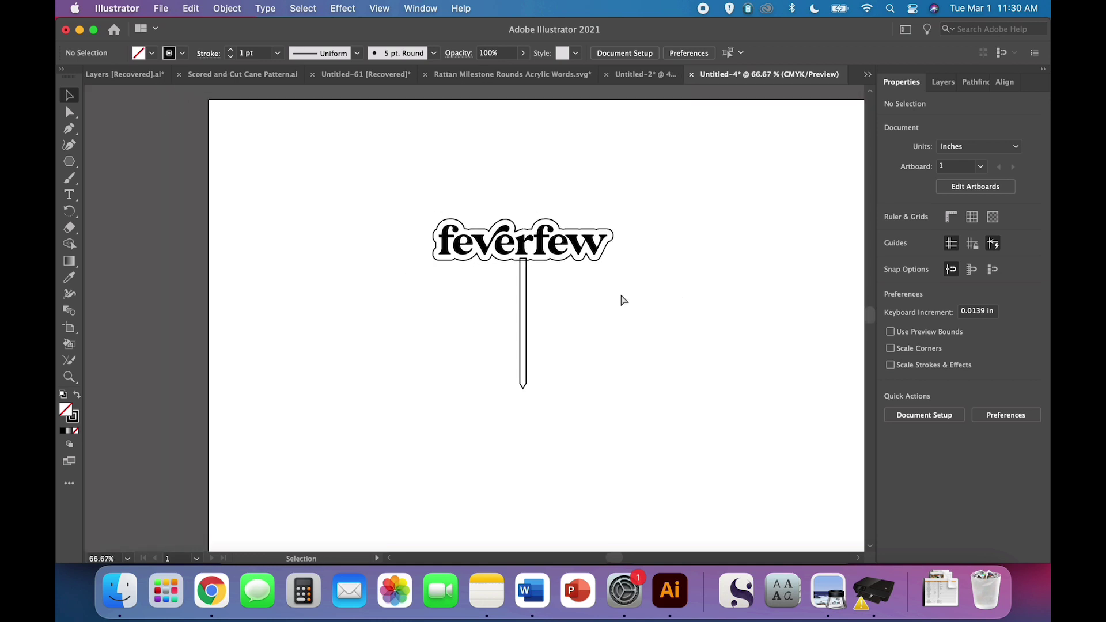
key(super+plus)
key(super+plus)
scroll(620, 292, right, 2)
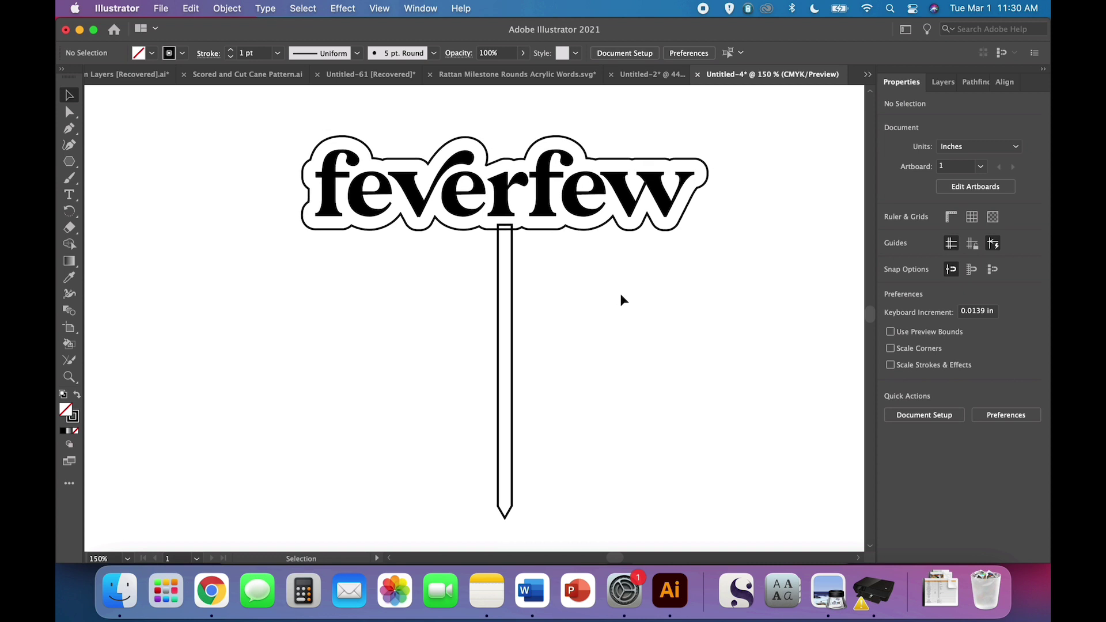
click(537, 230)
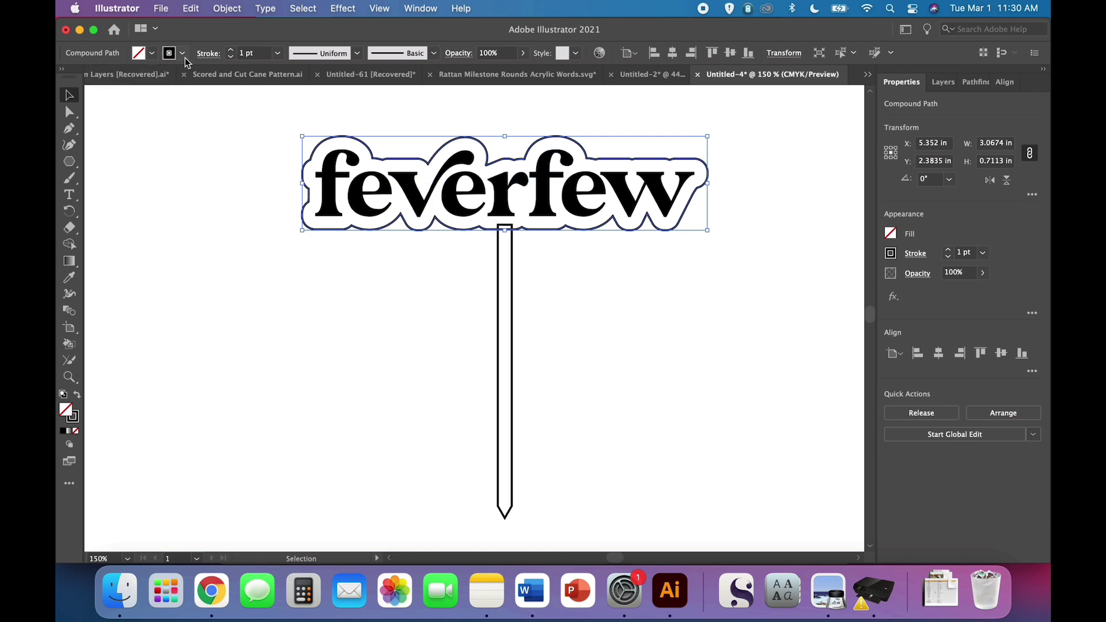
click(409, 421)
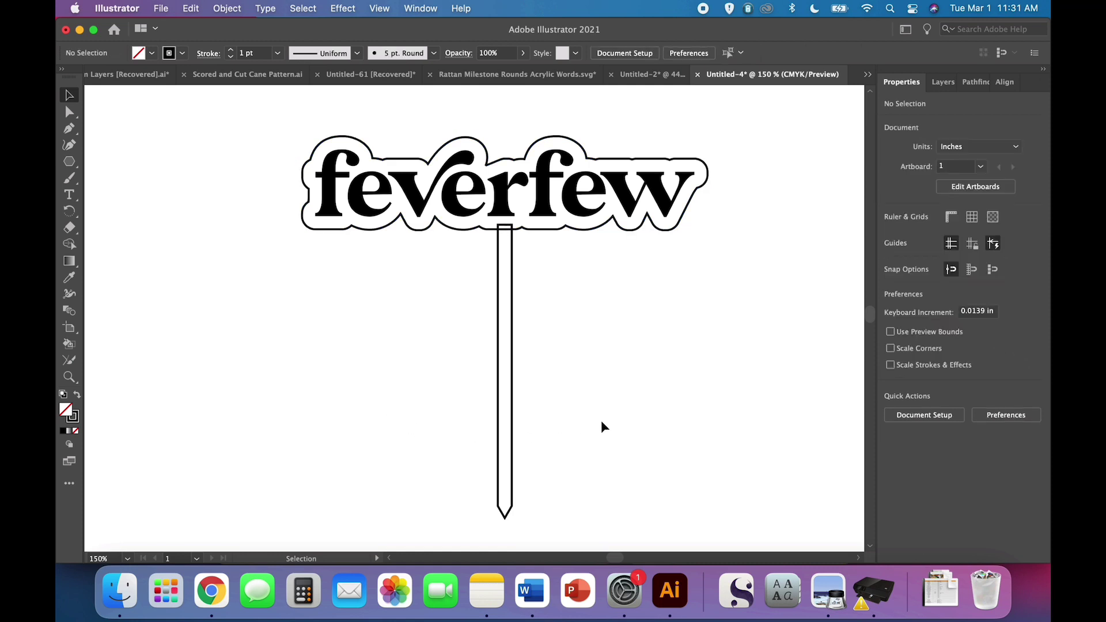
click(540, 233)
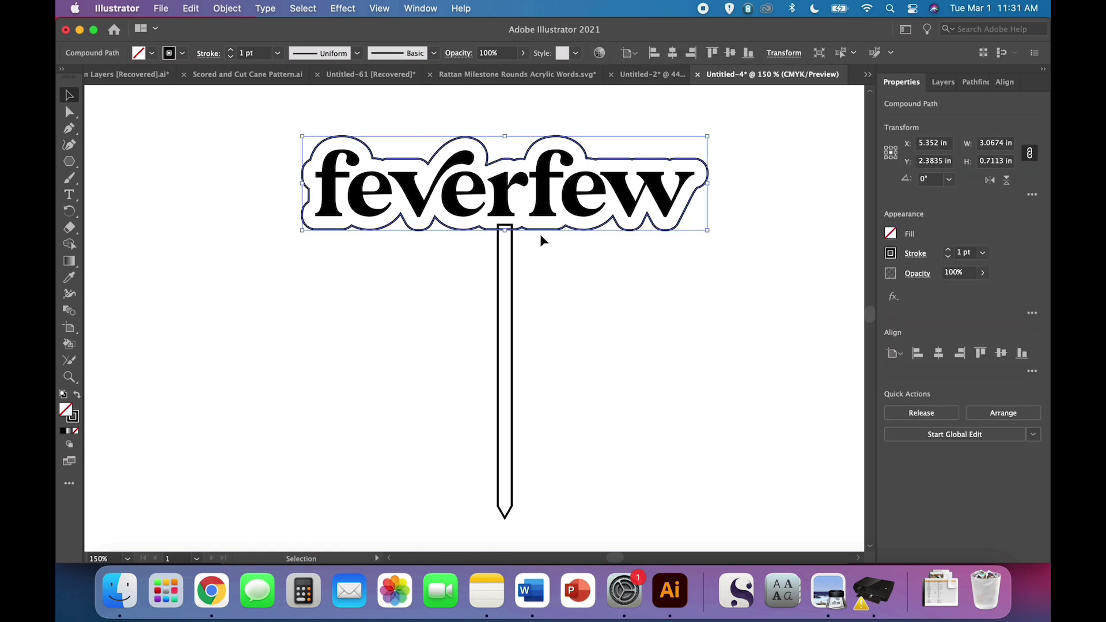
shift+click(512, 278)
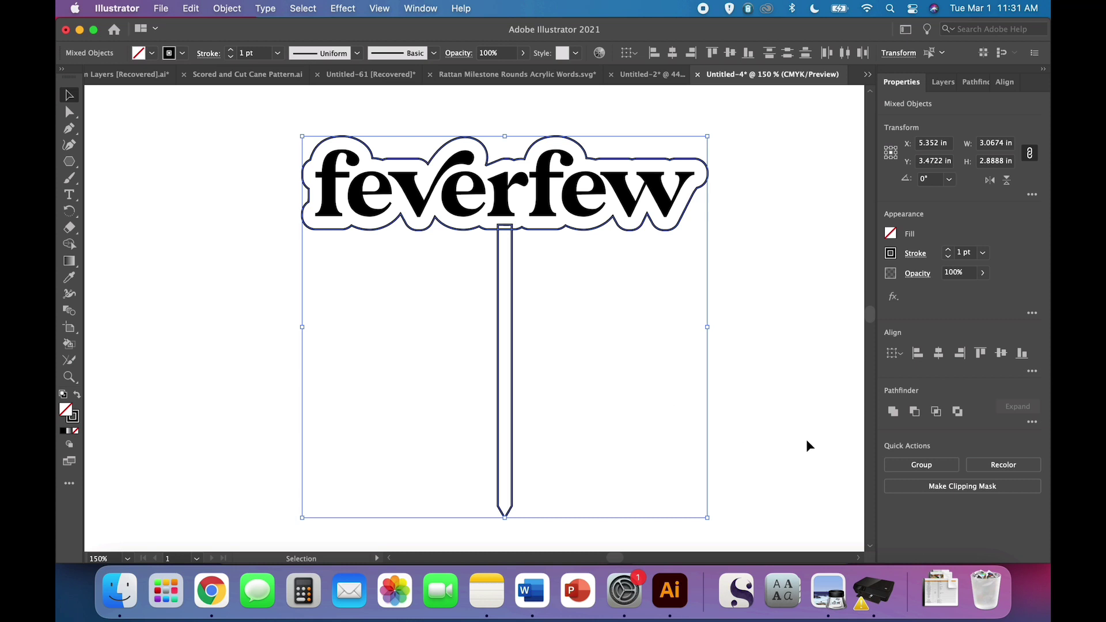
click(896, 416)
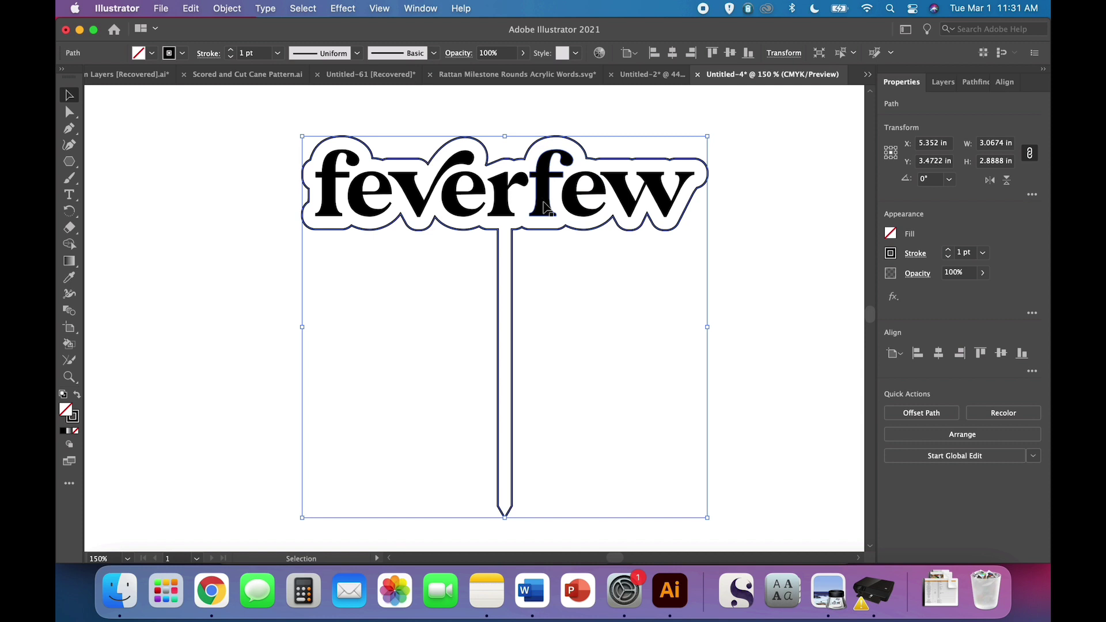
click(783, 296)
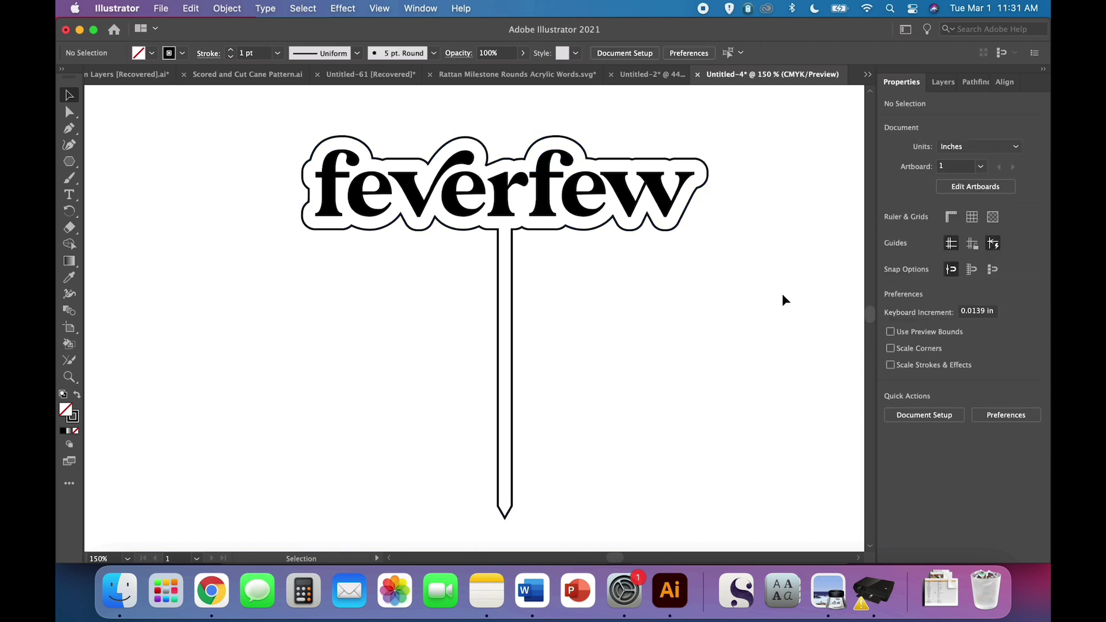
- Examine the joined backing and stake outline up close and as a whole, selecting it alone and together with the lettering
key(super+minus)
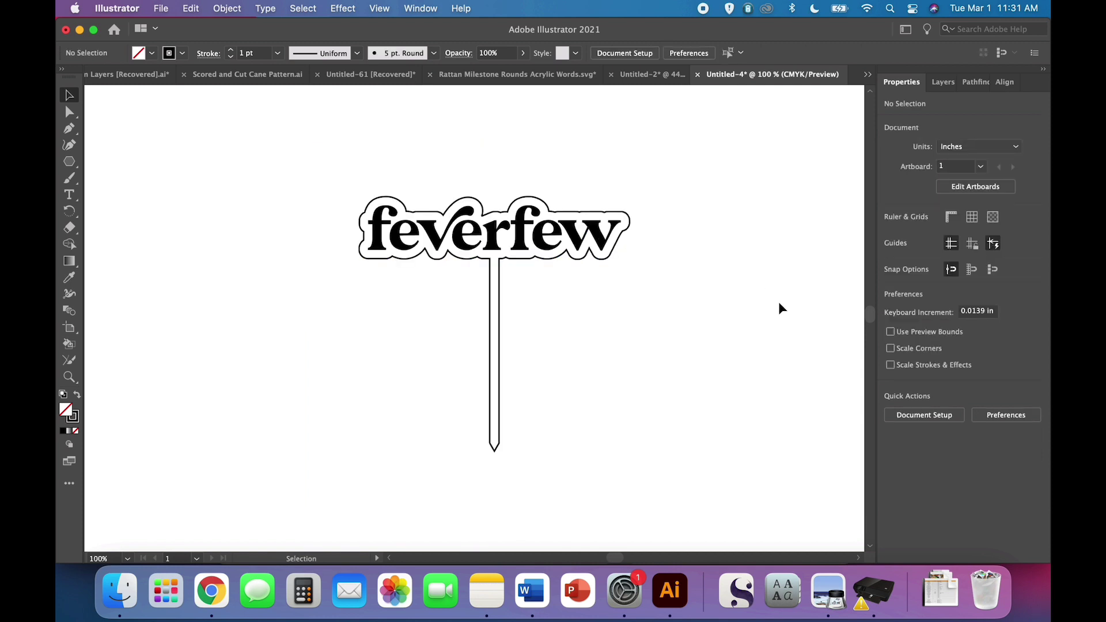
key(super+plus)
key(super+plus)
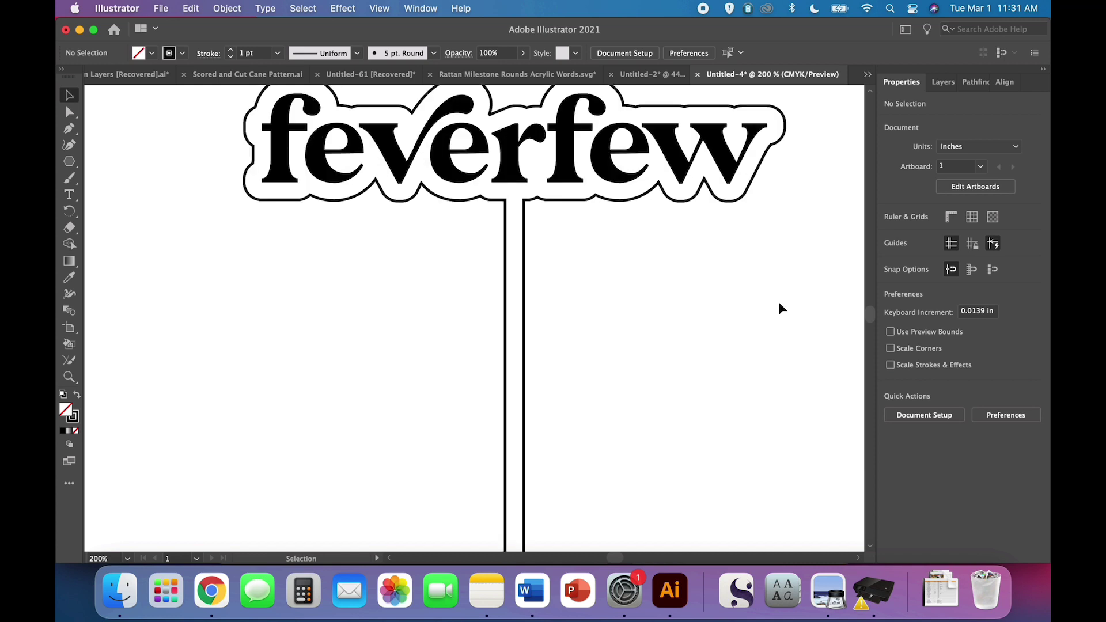
scroll(623, 313, up, 3)
scroll(624, 314, right, 3)
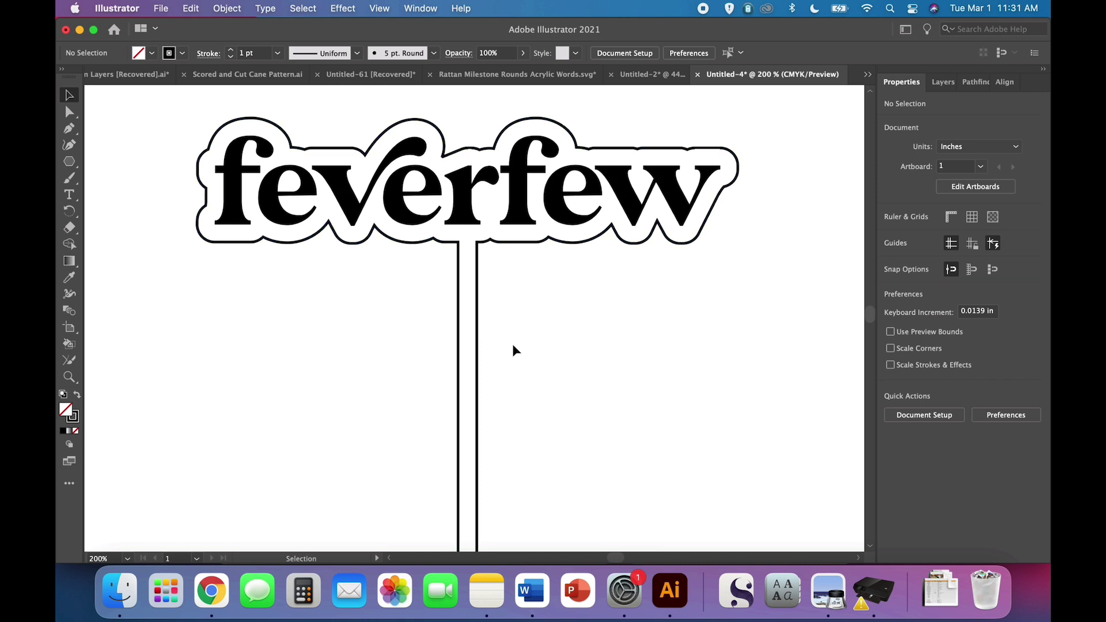
key(super+minus)
key(super+minus)
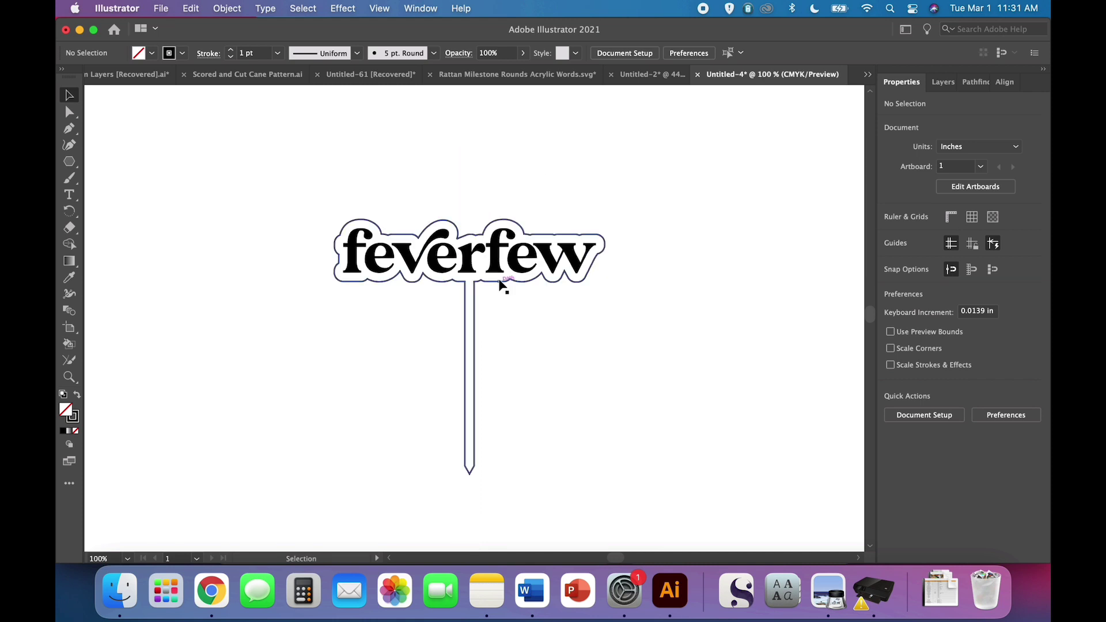
click(500, 282)
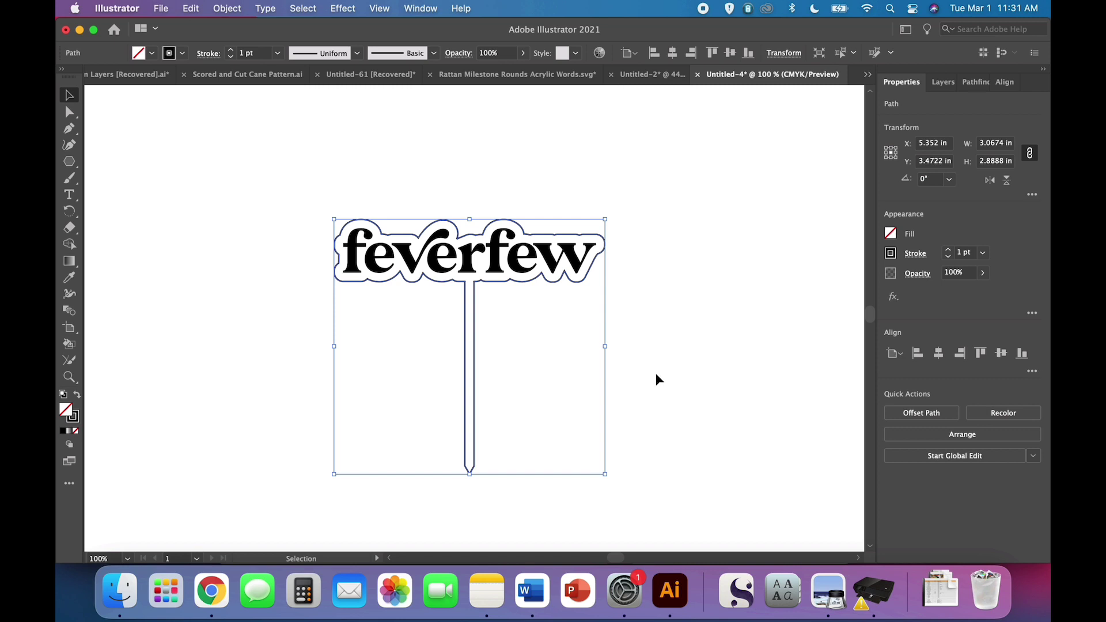
drag(657, 379, 299, 198)
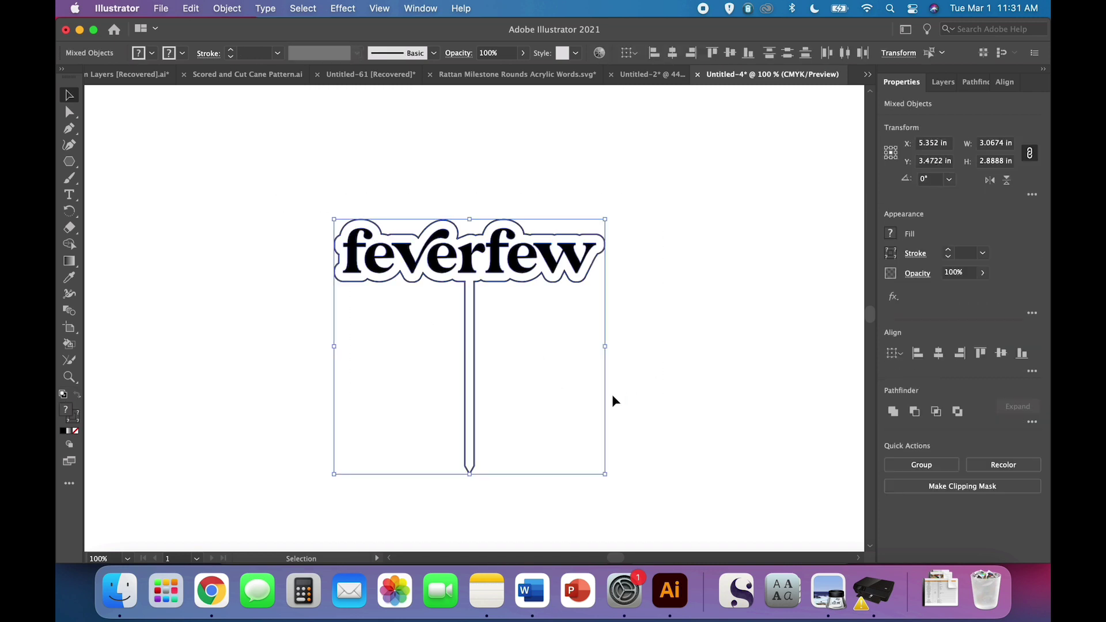